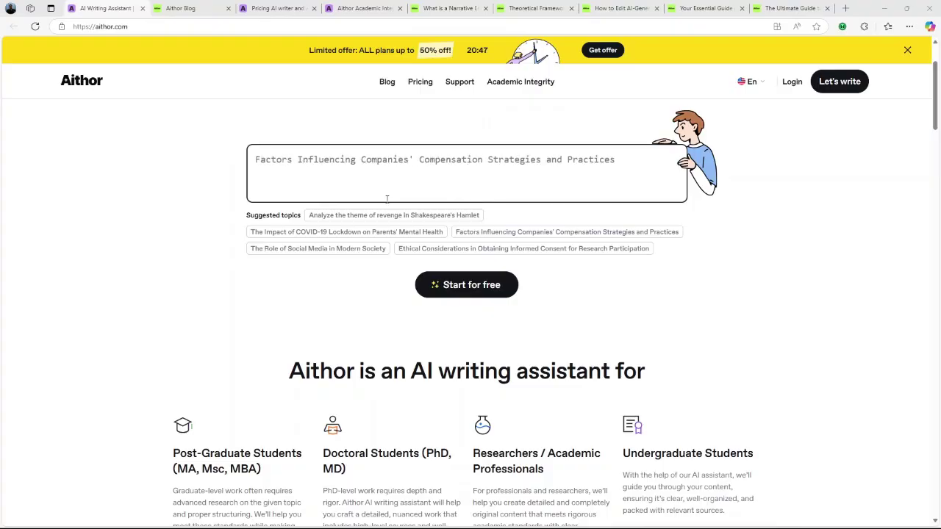
# - Scroll the homepage past the audience and benefits sections to 'How Does AI Writing Assistant Work?'
pyautogui.scroll(-1, 387, 199)
pyautogui.scroll(-1, 383, 225)
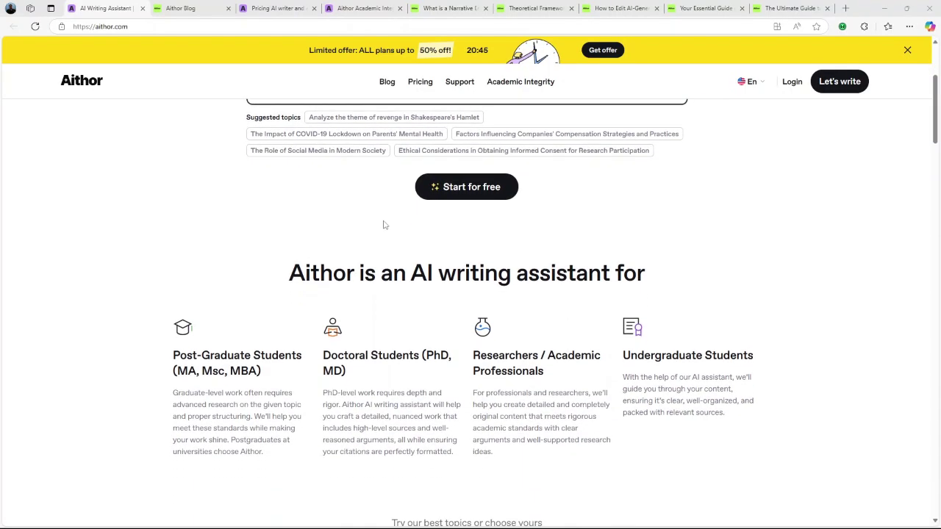
pyautogui.scroll(-2, 387, 228)
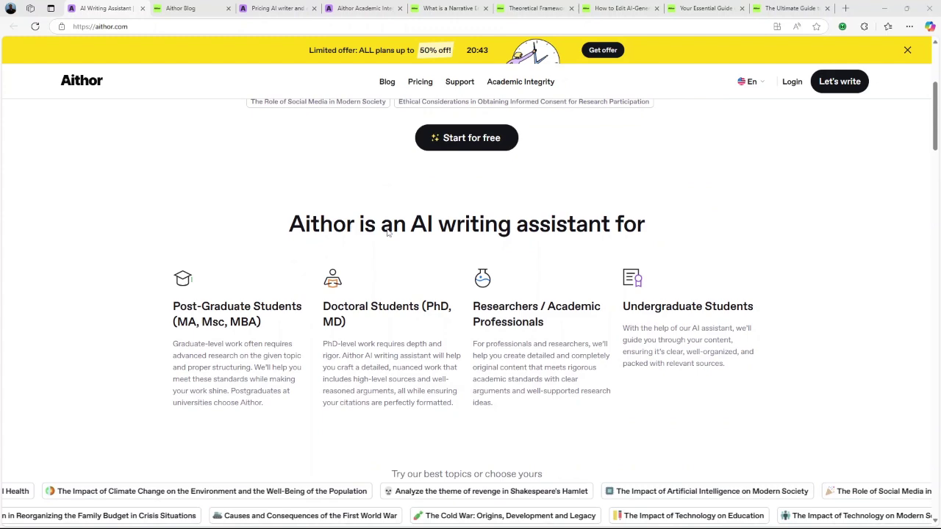
pyautogui.scroll(-2, 386, 236)
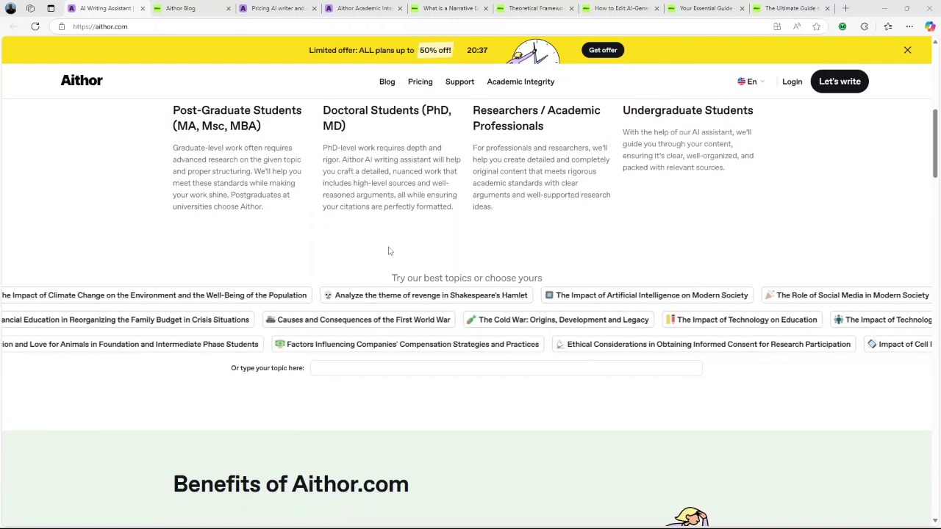
pyautogui.scroll(-2, 391, 258)
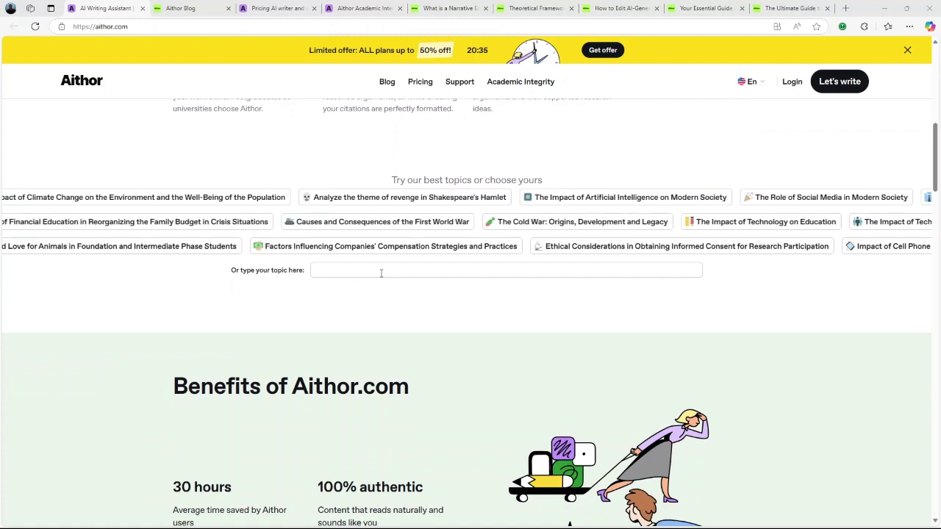
pyautogui.scroll(-2, 383, 277)
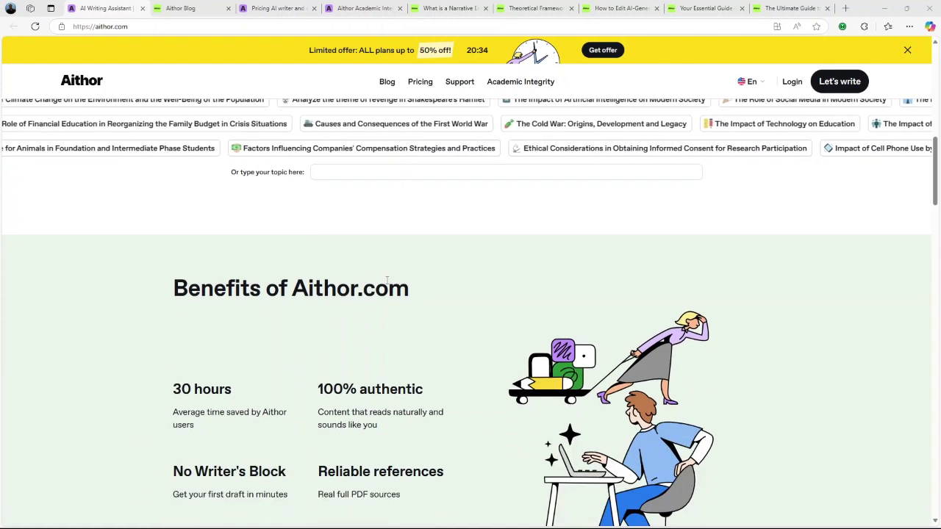
pyautogui.scroll(-1, 386, 294)
pyautogui.scroll(-2, 388, 296)
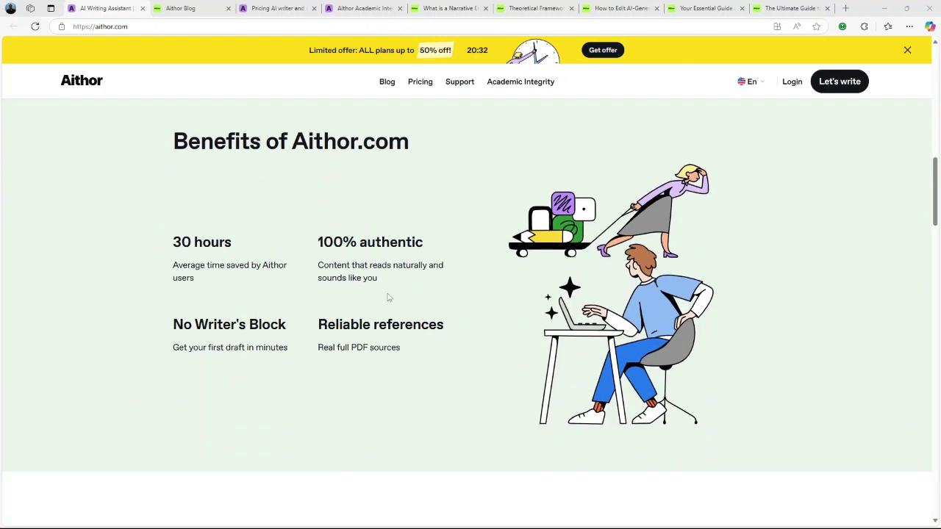
pyautogui.scroll(-2, 389, 297)
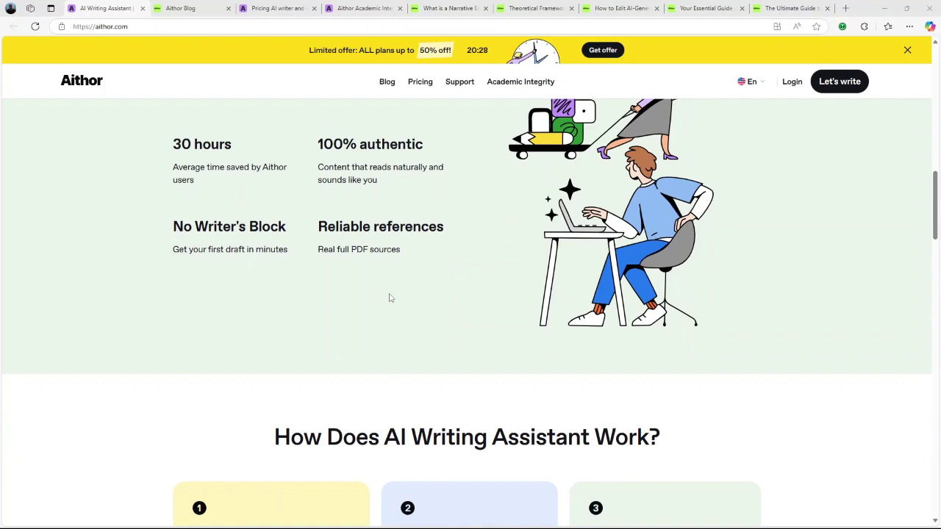
pyautogui.scroll(-4, 390, 297)
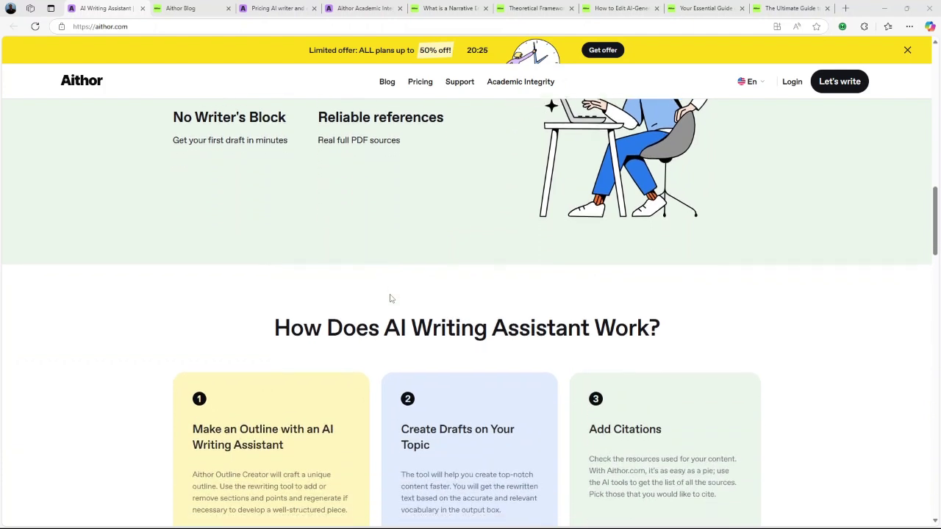
# - Scroll past 'Your uniqueness in each step' and 'Media and us' down to the FAQ list
pyautogui.scroll(-1, 390, 298)
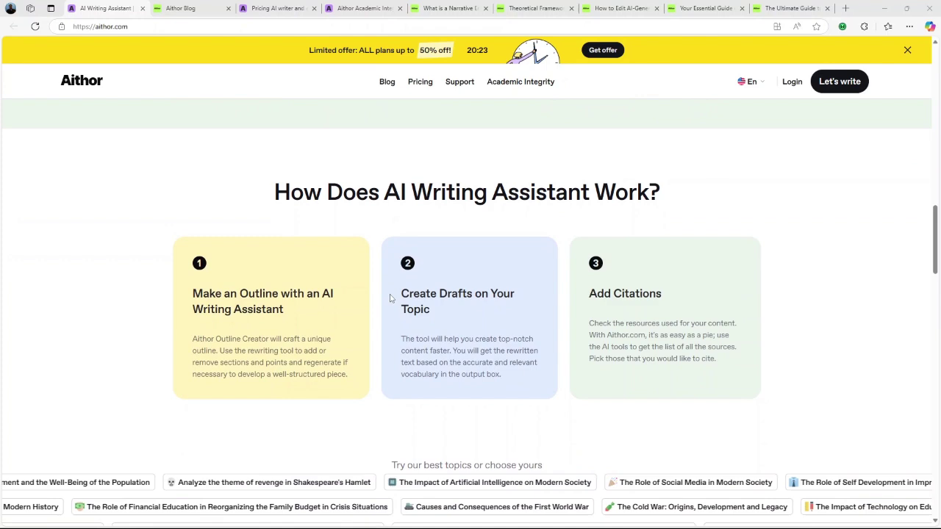
pyautogui.scroll(-1, 390, 298)
pyautogui.scroll(-1, 390, 298)
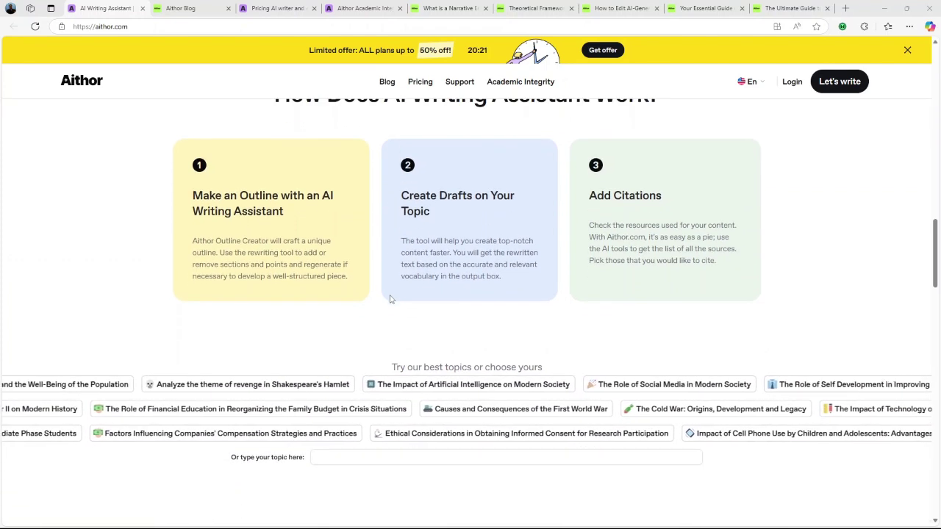
pyautogui.scroll(-1, 393, 301)
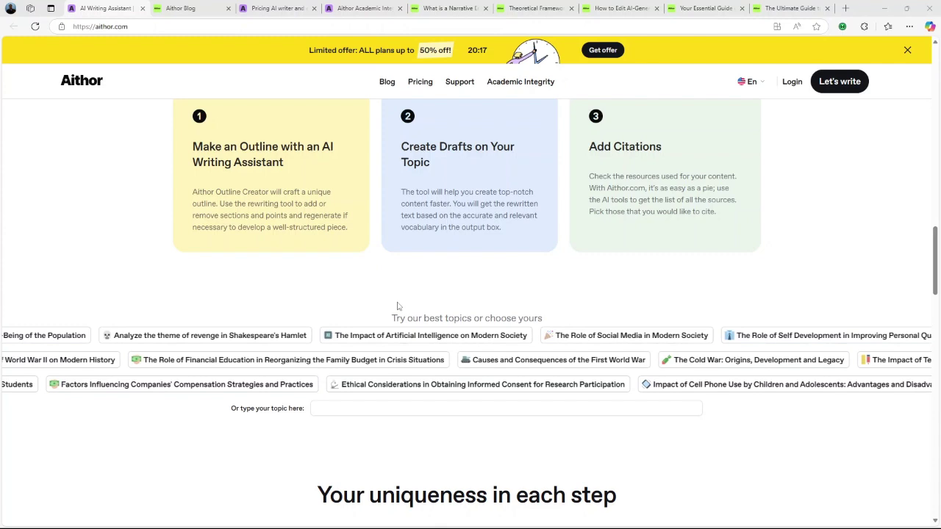
pyautogui.scroll(-1, 397, 306)
pyautogui.scroll(-2, 397, 323)
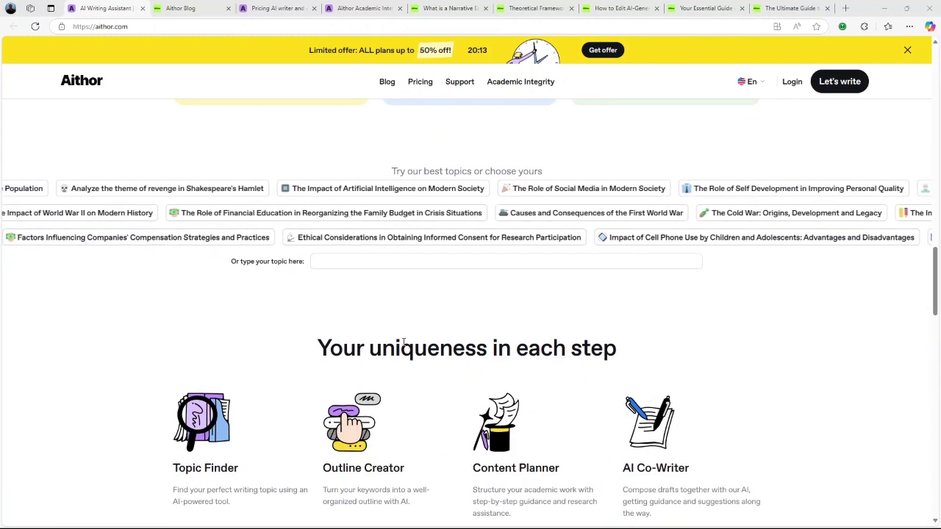
pyautogui.scroll(-1, 404, 342)
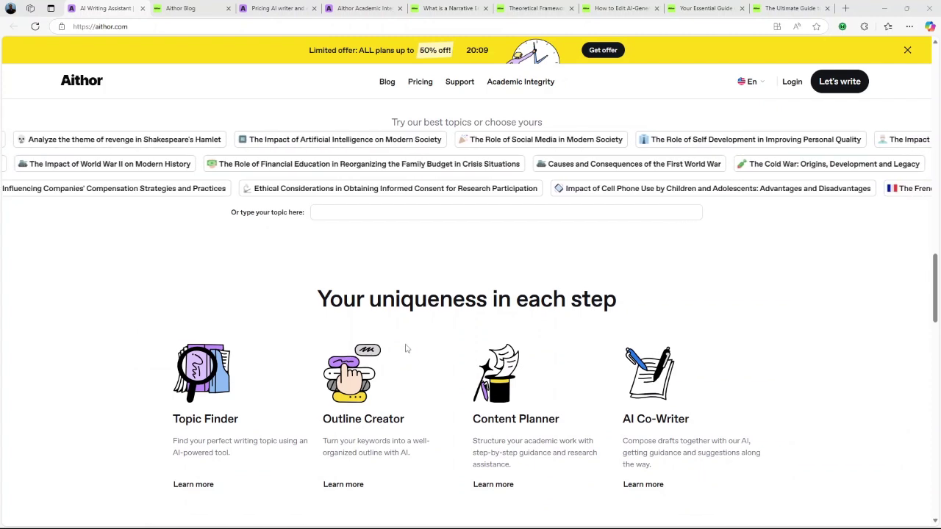
pyautogui.scroll(-2, 404, 352)
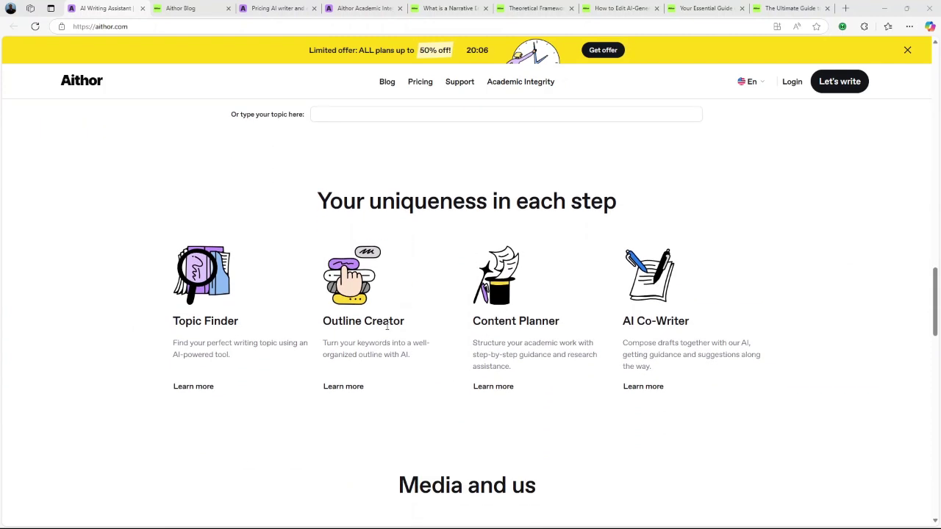
pyautogui.scroll(-1, 387, 325)
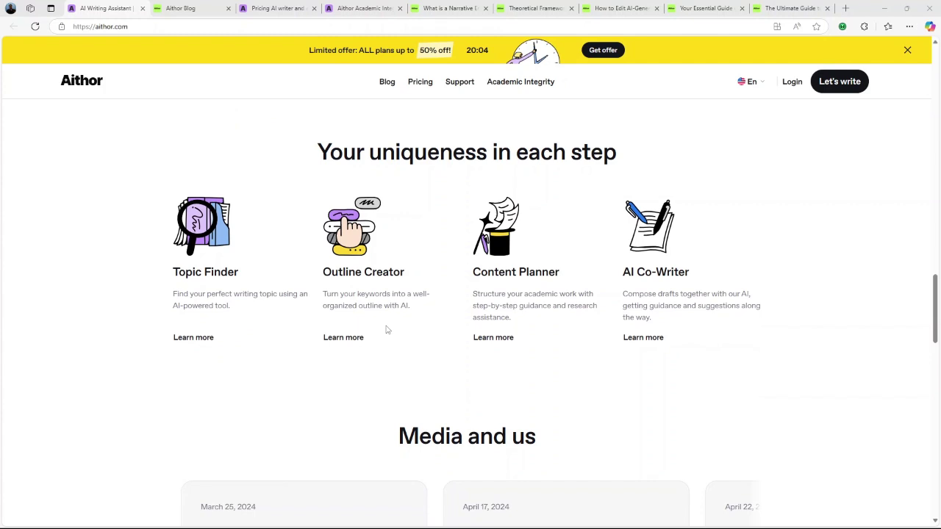
pyautogui.scroll(-1, 388, 332)
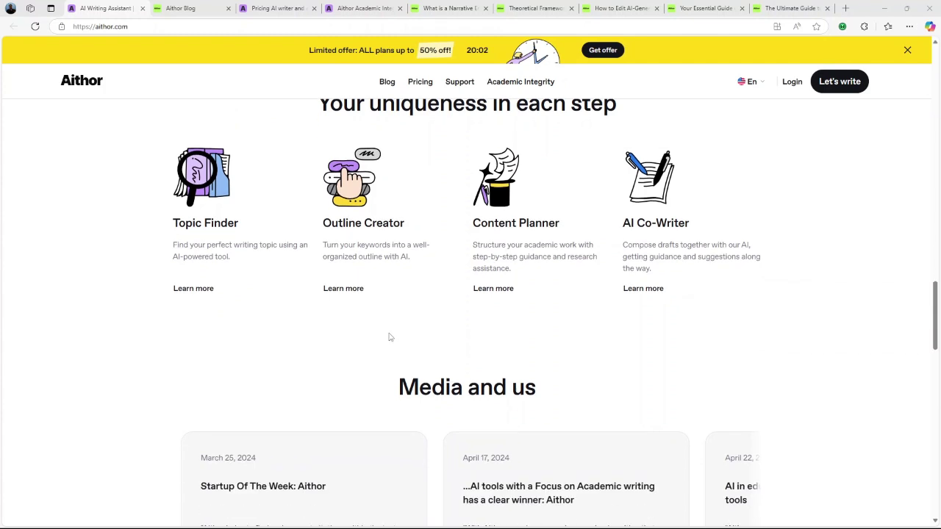
pyautogui.scroll(-1, 391, 336)
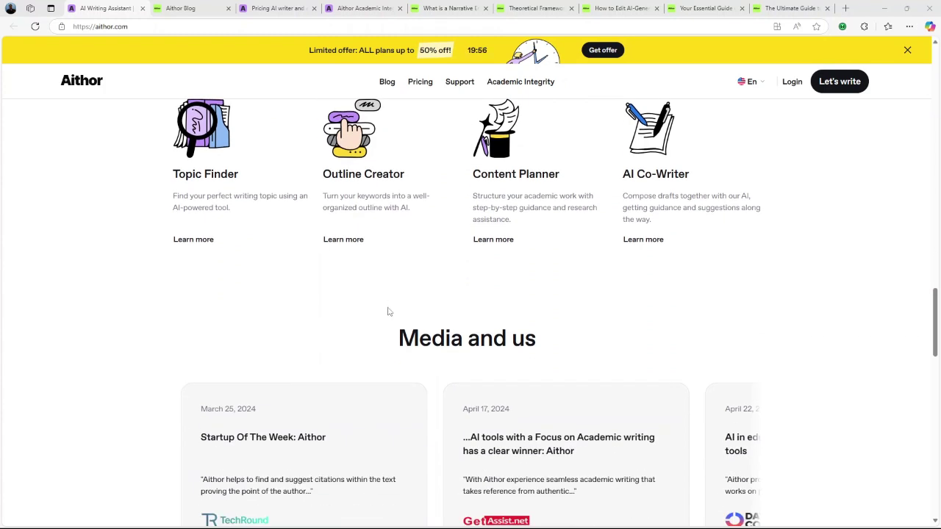
pyautogui.scroll(-1, 389, 313)
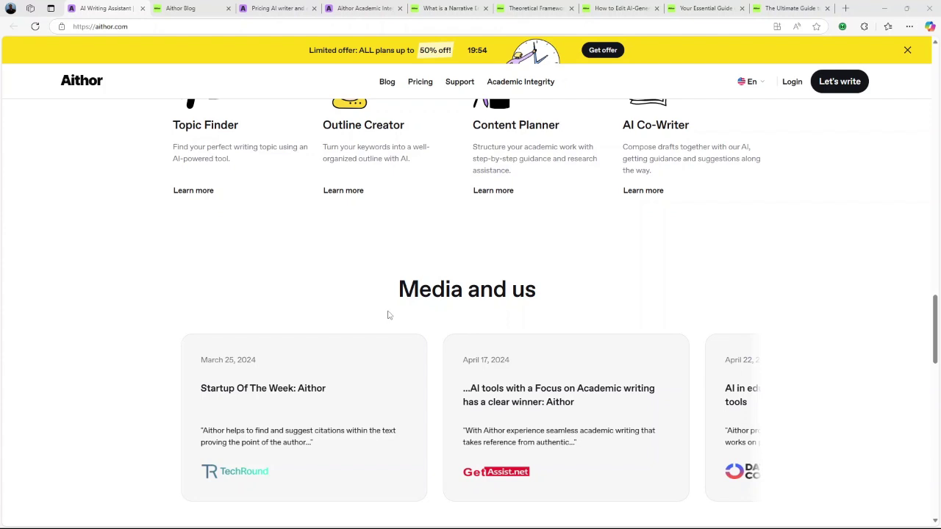
pyautogui.scroll(-2, 391, 321)
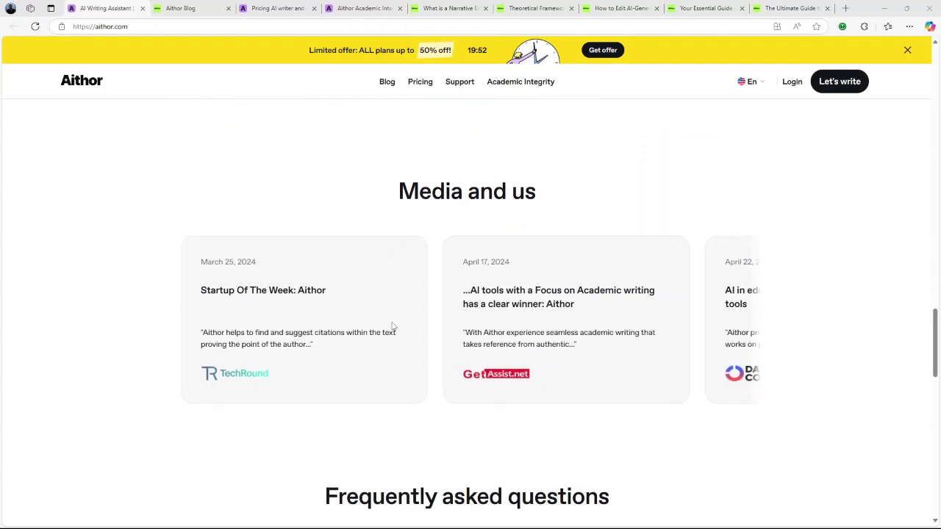
pyautogui.scroll(-1, 397, 328)
pyautogui.scroll(-1, 401, 331)
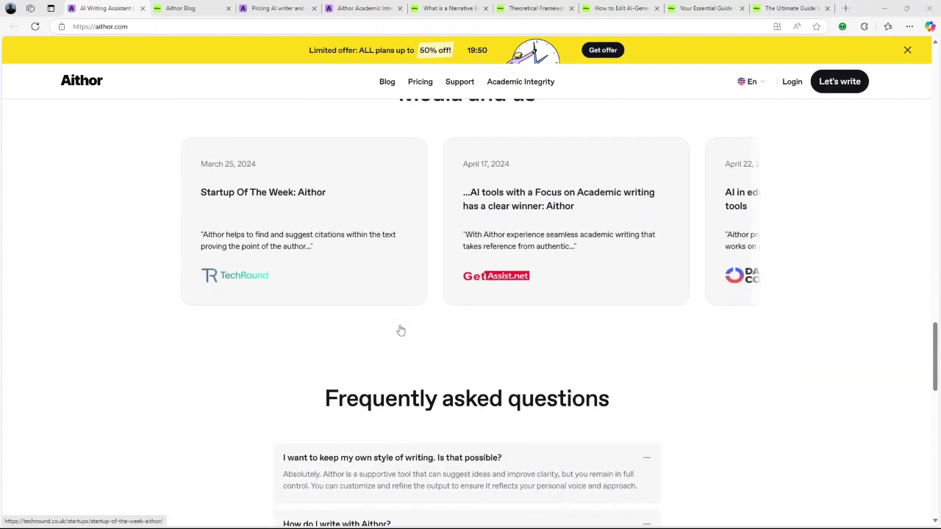
pyautogui.scroll(-1, 401, 331)
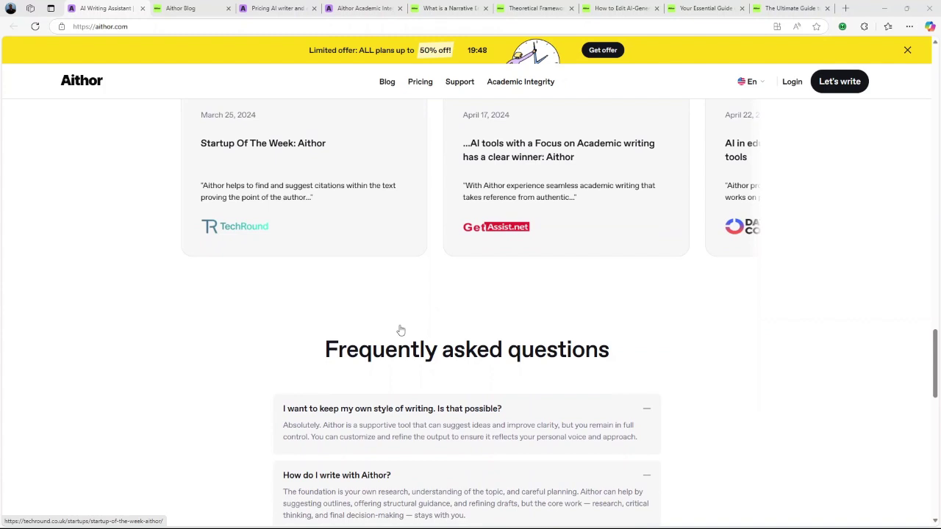
pyautogui.scroll(-1, 400, 333)
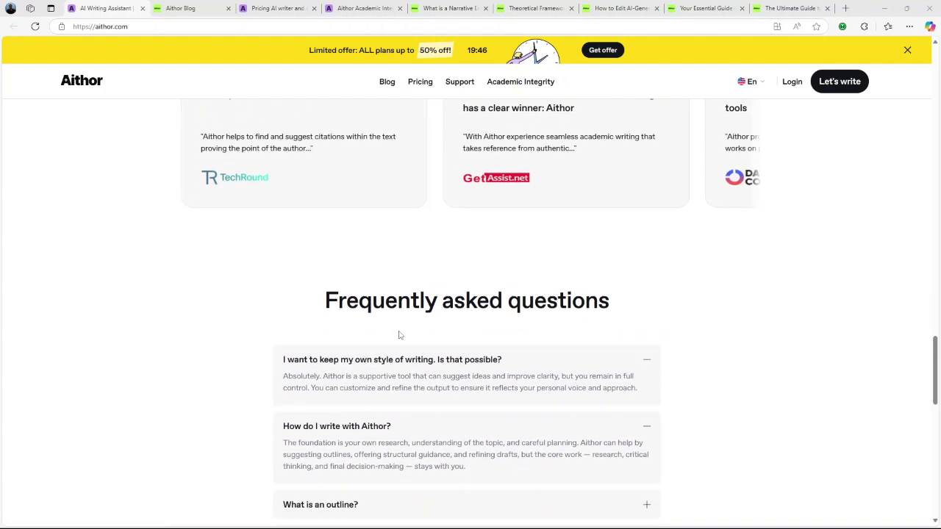
pyautogui.scroll(-2, 401, 334)
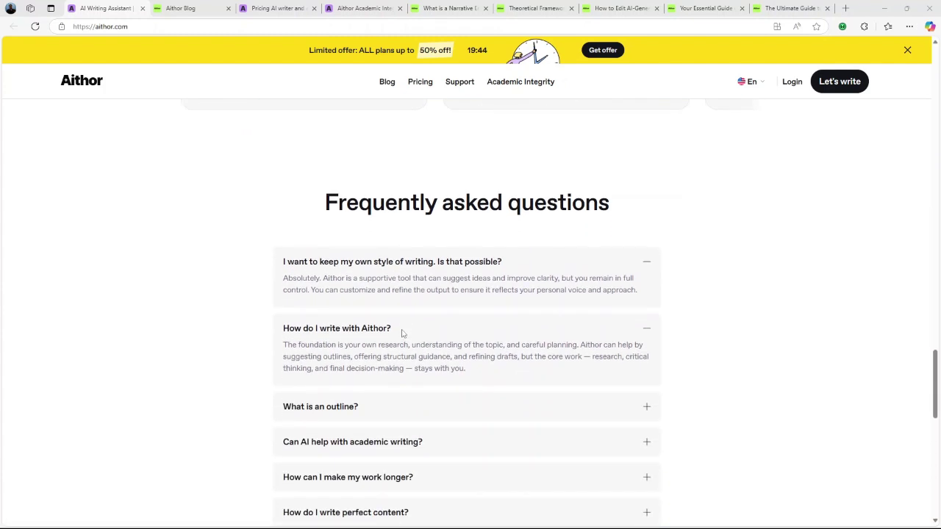
pyautogui.scroll(-1, 401, 333)
pyautogui.scroll(-1, 402, 333)
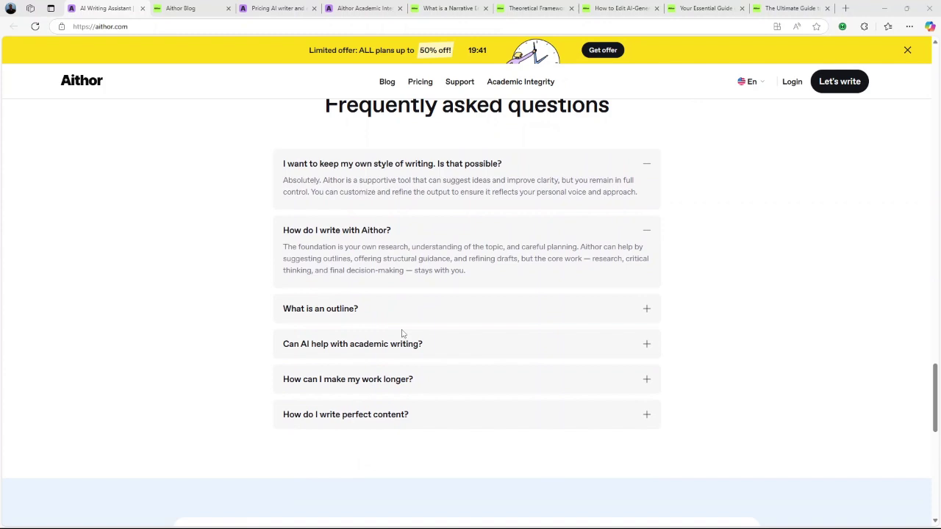
pyautogui.scroll(-1, 406, 329)
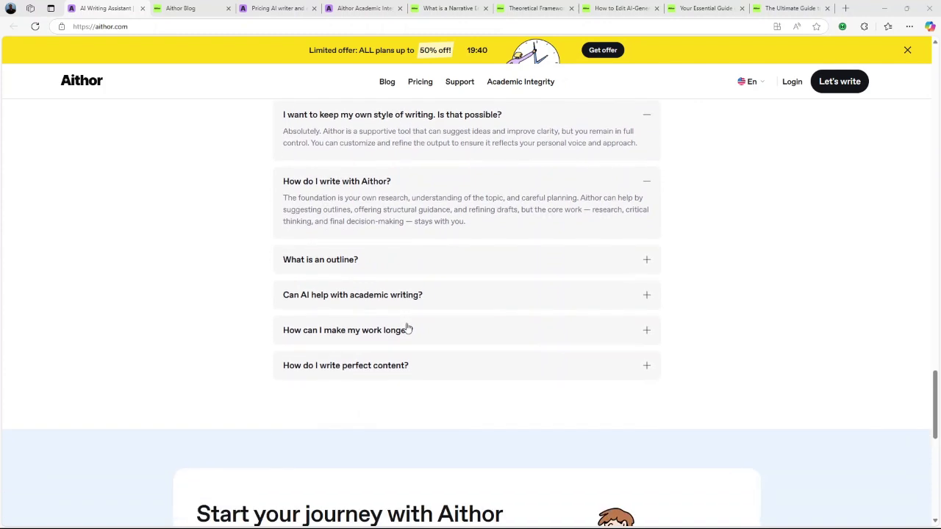
# - Expand the FAQ answers on outlines, making work longer and writing perfect content, down to the footer
pyautogui.click(647, 261)
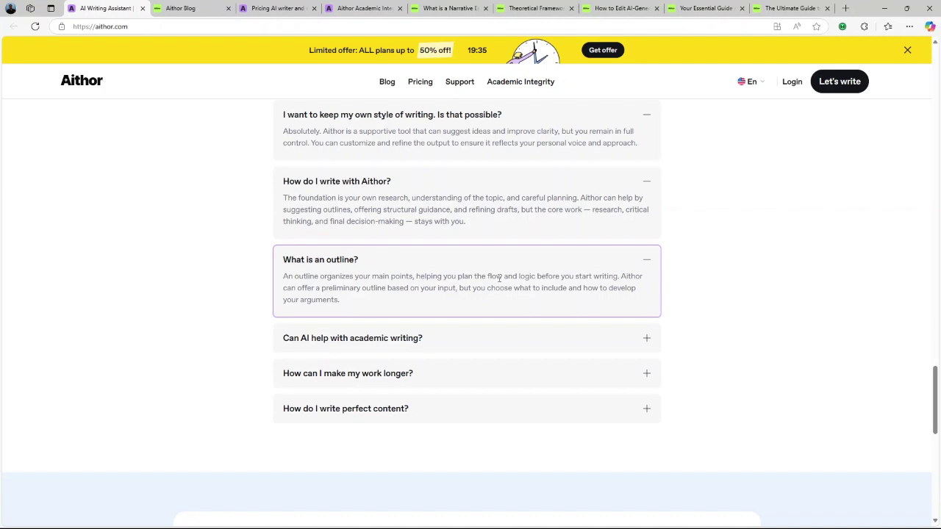
pyautogui.scroll(-2, 491, 281)
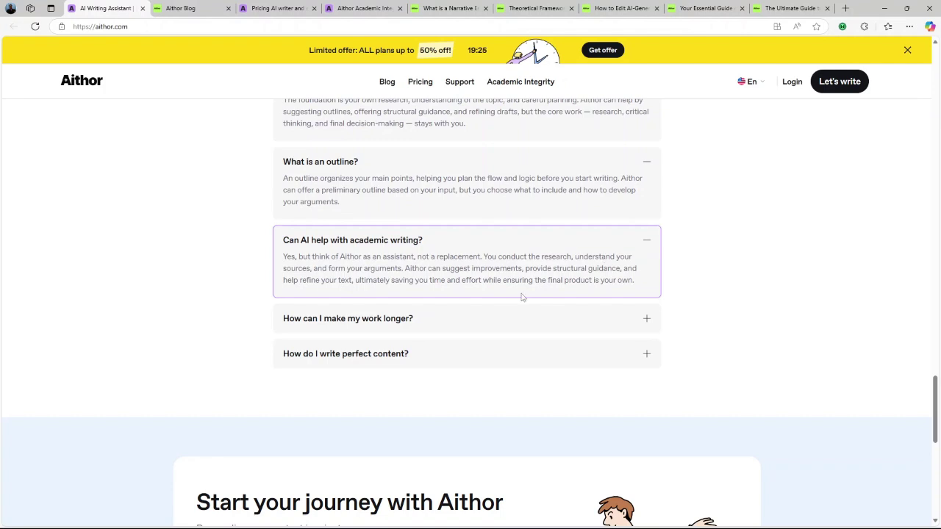
pyautogui.scroll(-1, 478, 320)
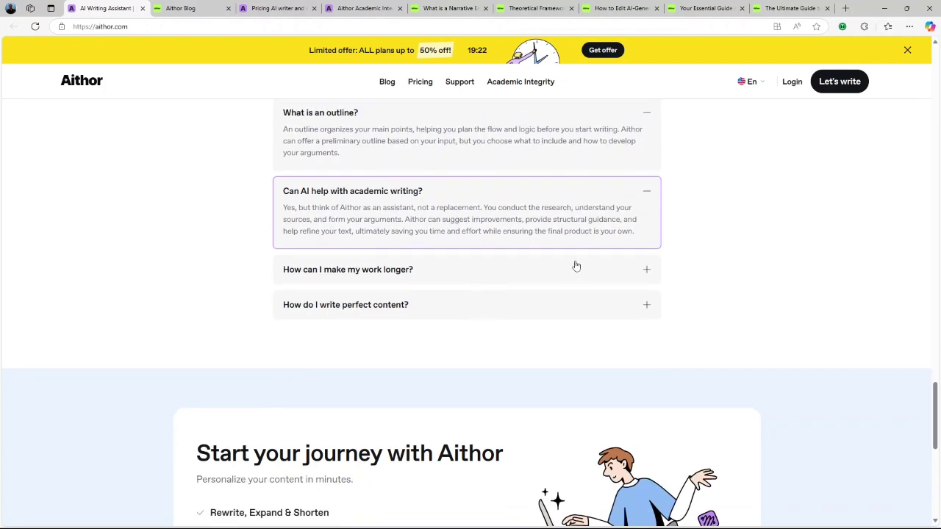
pyautogui.click(646, 272)
pyautogui.scroll(-1, 462, 284)
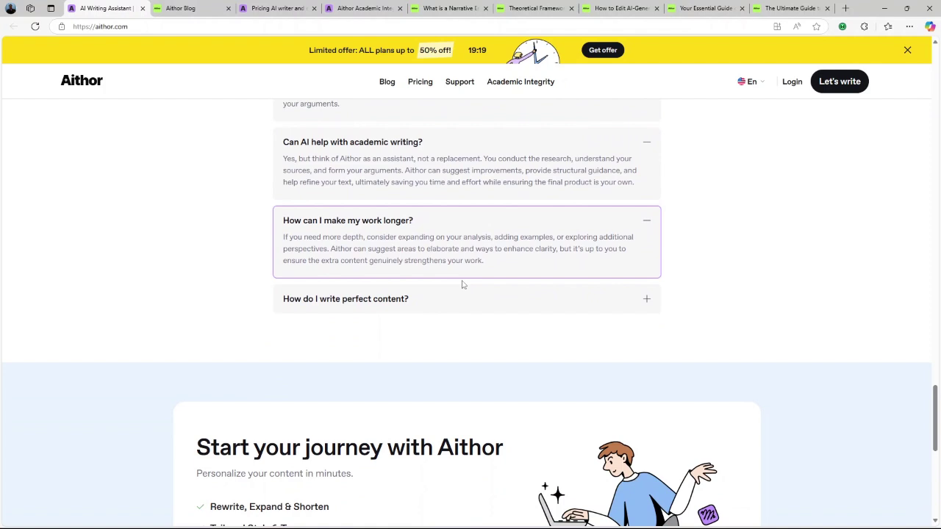
pyautogui.scroll(-1, 461, 285)
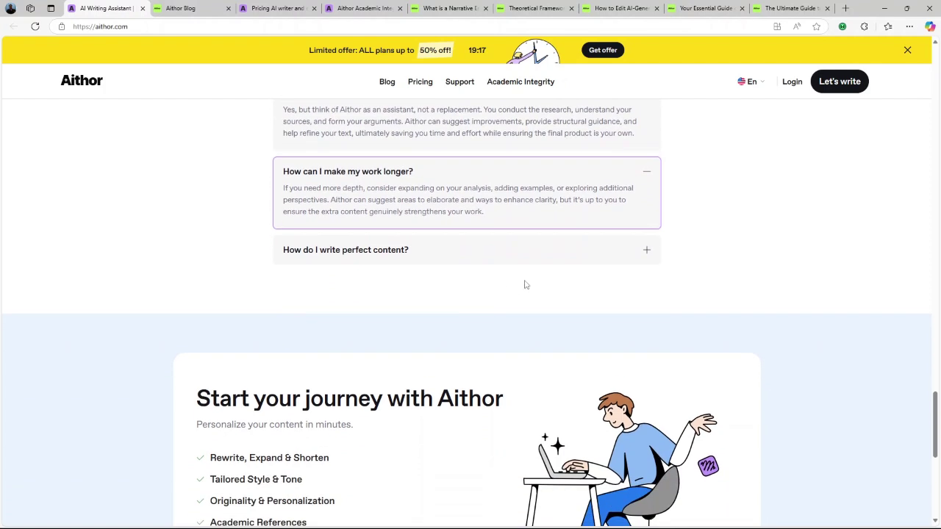
pyautogui.click(648, 251)
pyautogui.scroll(-1, 541, 286)
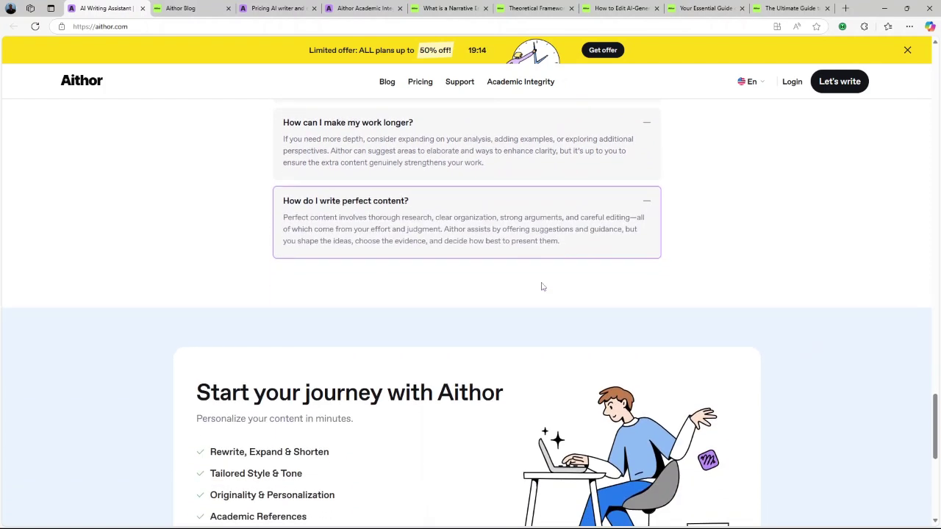
pyautogui.scroll(-1, 532, 288)
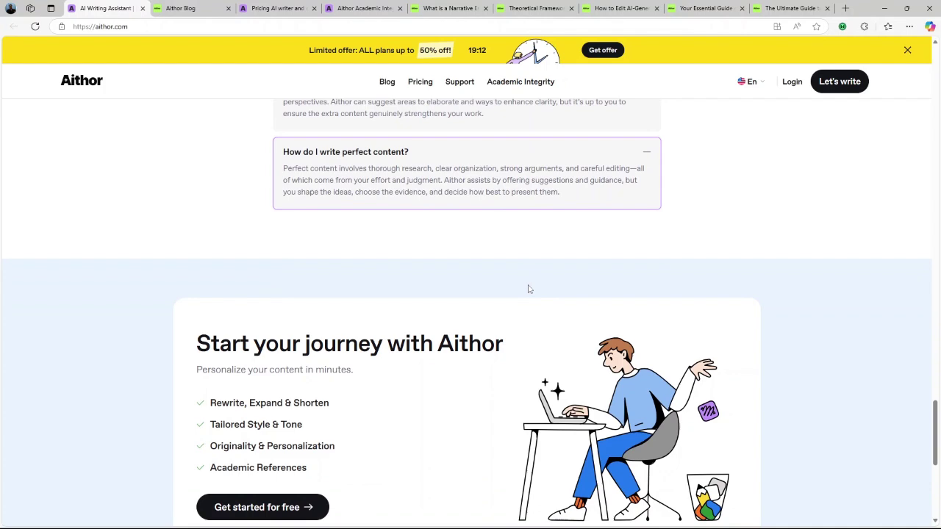
pyautogui.scroll(-2, 507, 297)
pyautogui.scroll(-1, 507, 298)
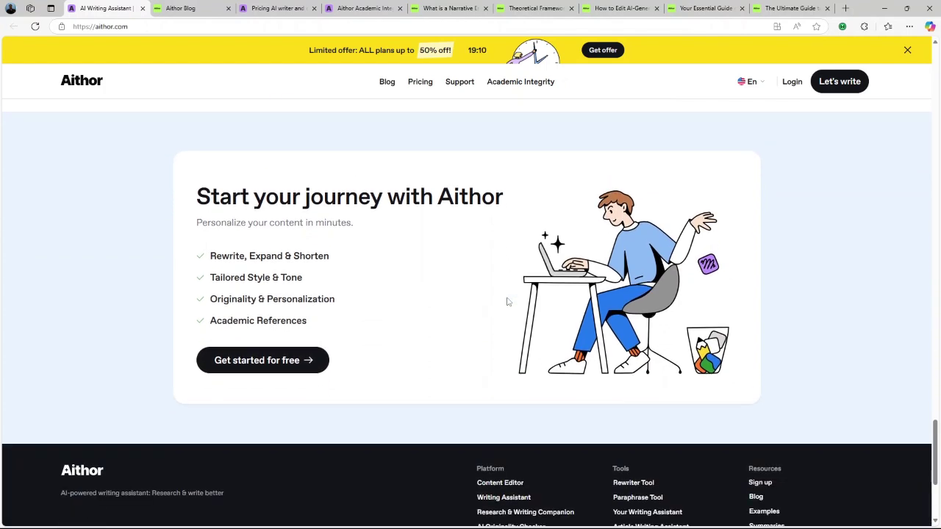
pyautogui.scroll(-4, 507, 300)
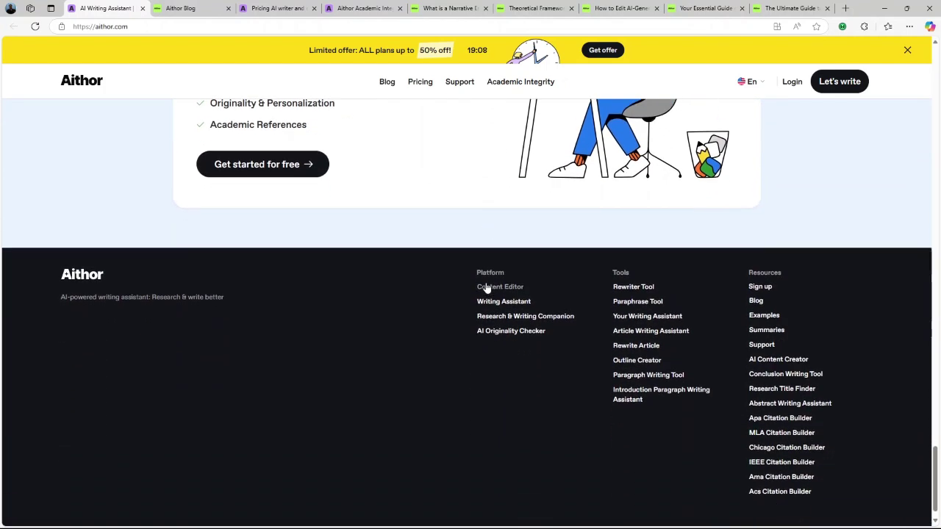
# - Bring up the Academic Integrity Policy page and read down through its numbered rules
pyautogui.click(361, 8)
pyautogui.scroll(-3, 342, 169)
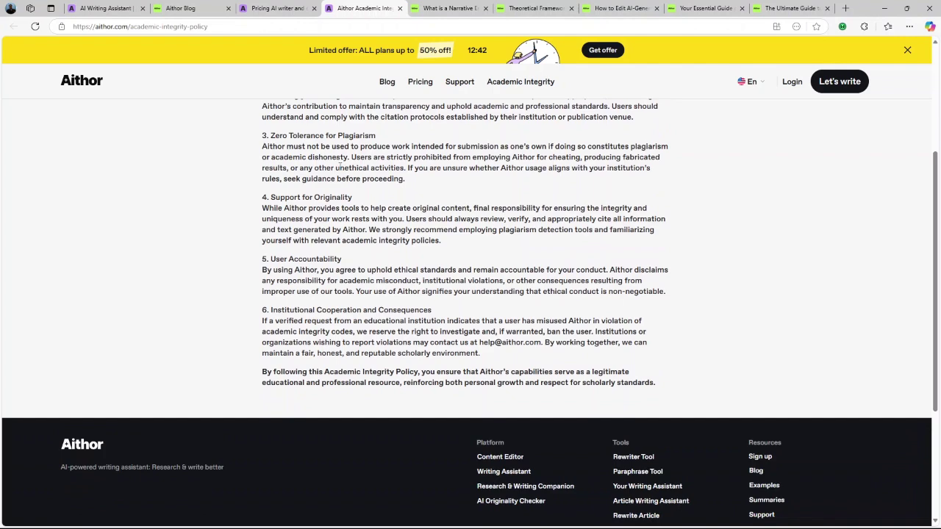
pyautogui.scroll(-3, 341, 168)
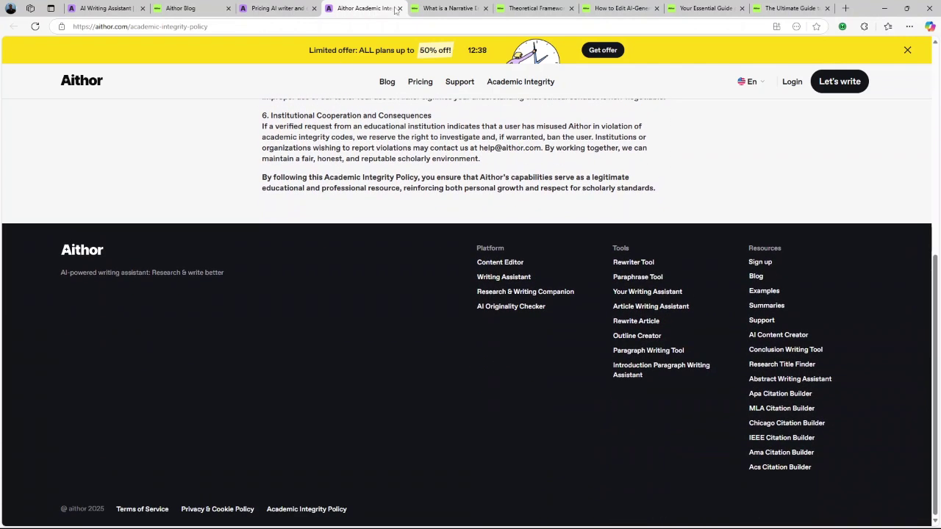
# - Open the 'What is a Narrative Essay' article and read its opening sections
pyautogui.click(441, 8)
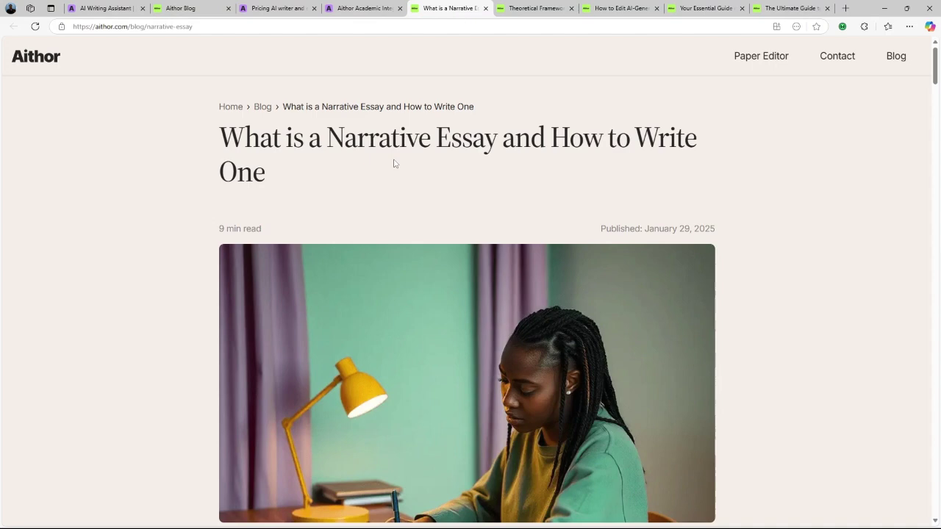
pyautogui.scroll(-2, 394, 163)
pyautogui.scroll(-2, 391, 165)
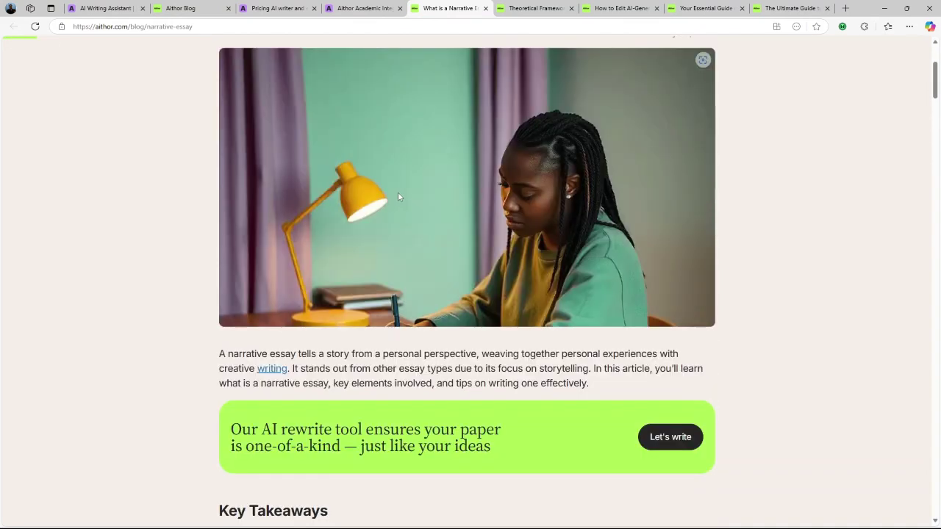
pyautogui.scroll(-1, 405, 193)
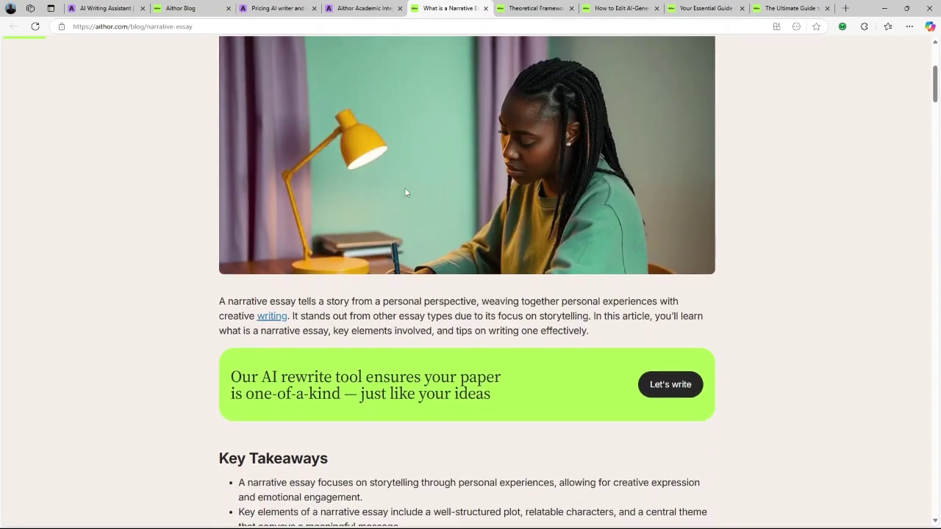
pyautogui.scroll(-1, 404, 192)
pyautogui.scroll(-1, 404, 193)
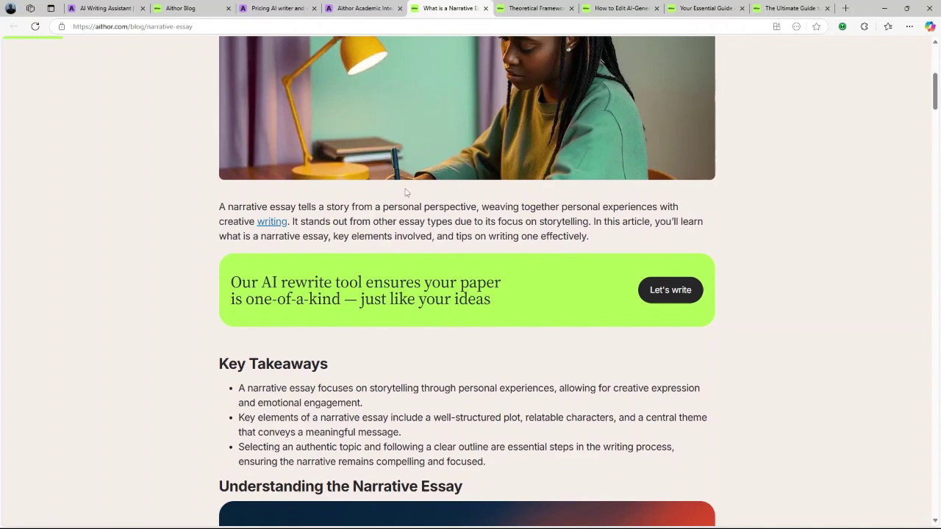
pyautogui.scroll(-2, 405, 193)
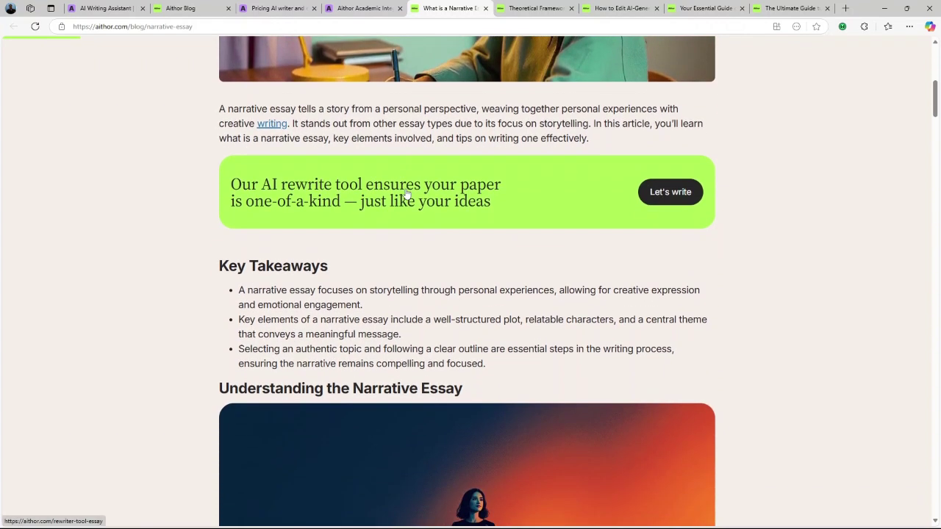
pyautogui.scroll(-2, 406, 205)
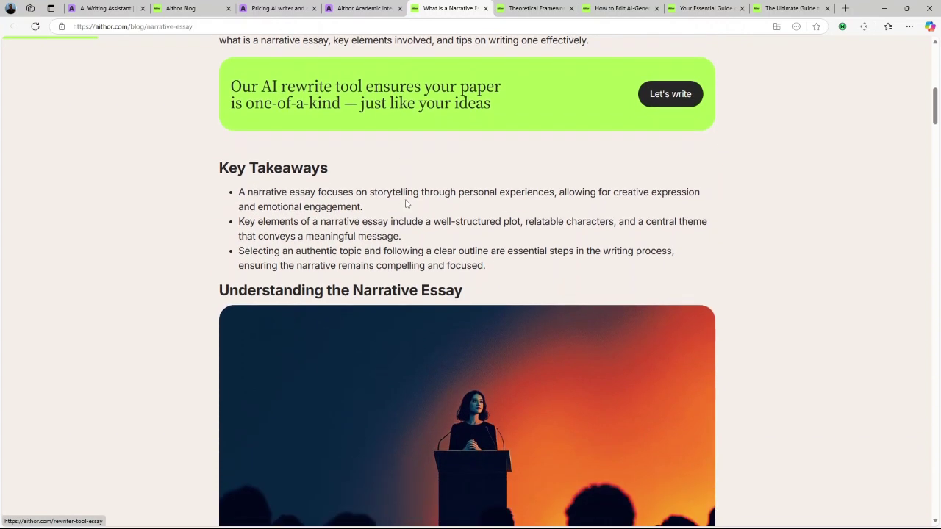
pyautogui.scroll(-1, 406, 207)
pyautogui.scroll(-5, 406, 208)
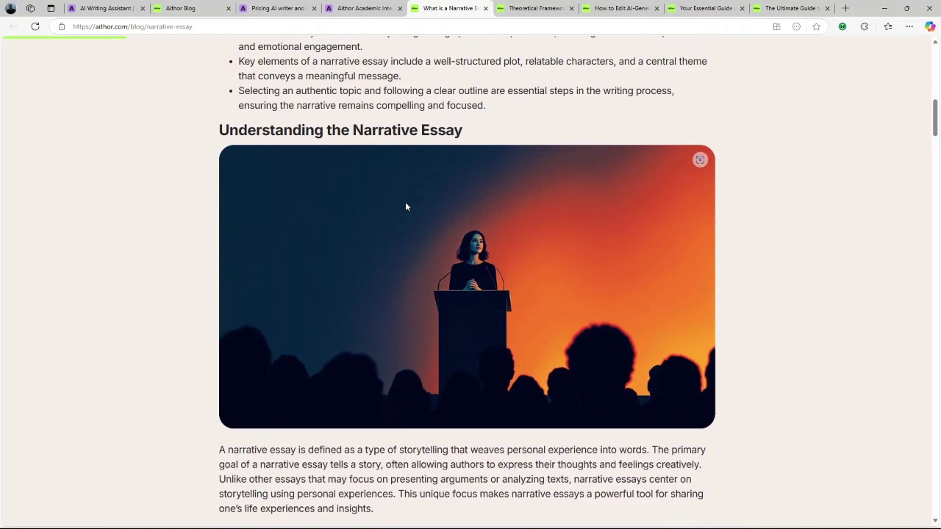
# - Read on to the narrative essay's outline section, then return to the blog's post list
pyautogui.scroll(-2, 405, 208)
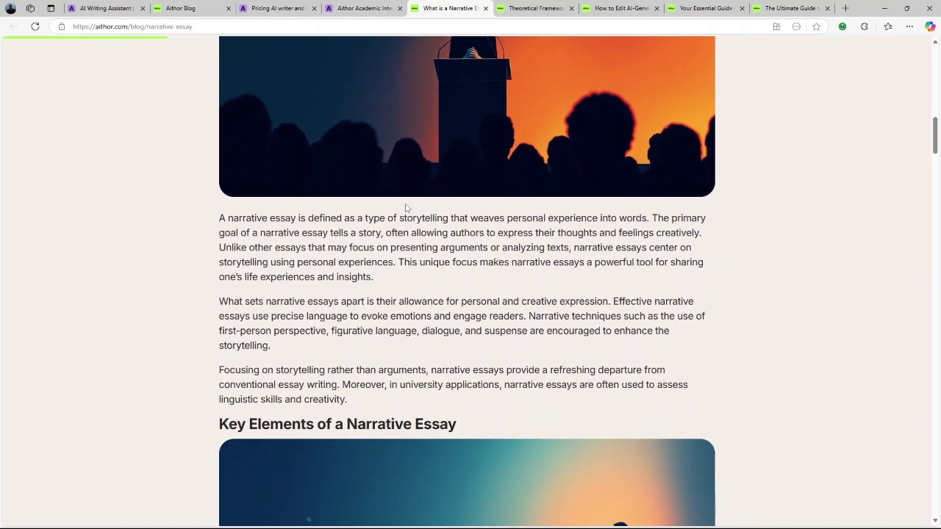
pyautogui.scroll(-6, 406, 208)
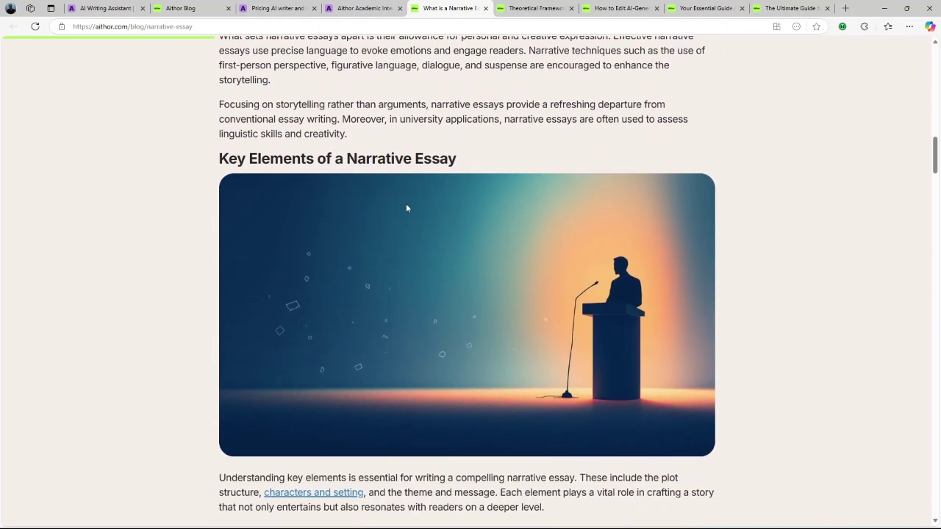
pyautogui.scroll(-6, 406, 208)
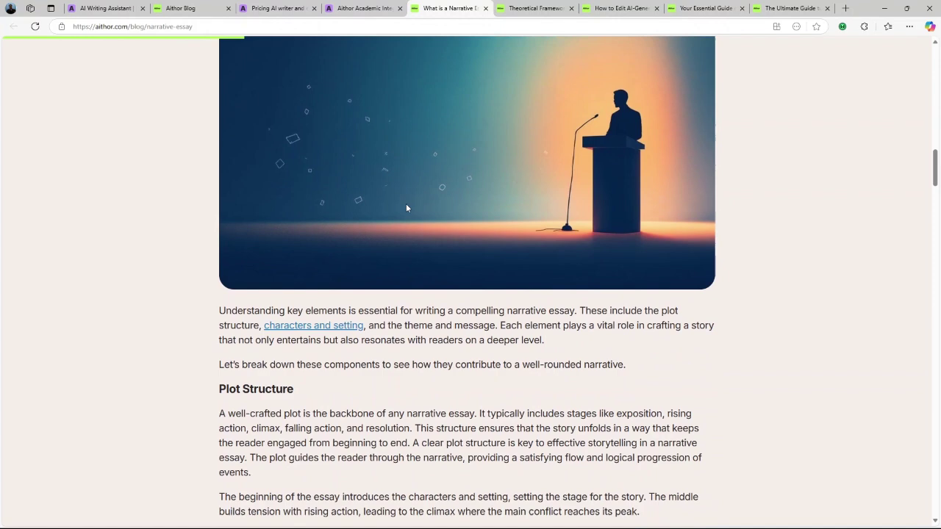
pyautogui.scroll(-3, 405, 208)
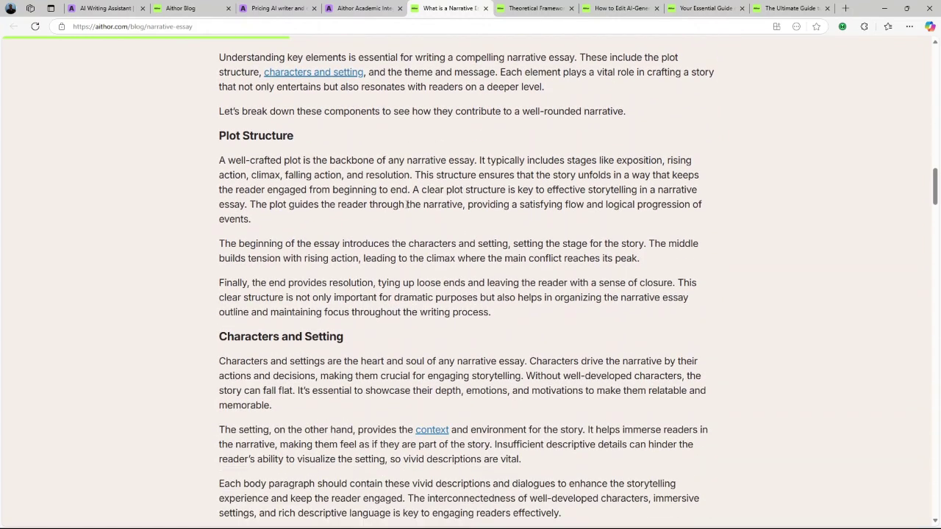
pyautogui.scroll(-3, 406, 208)
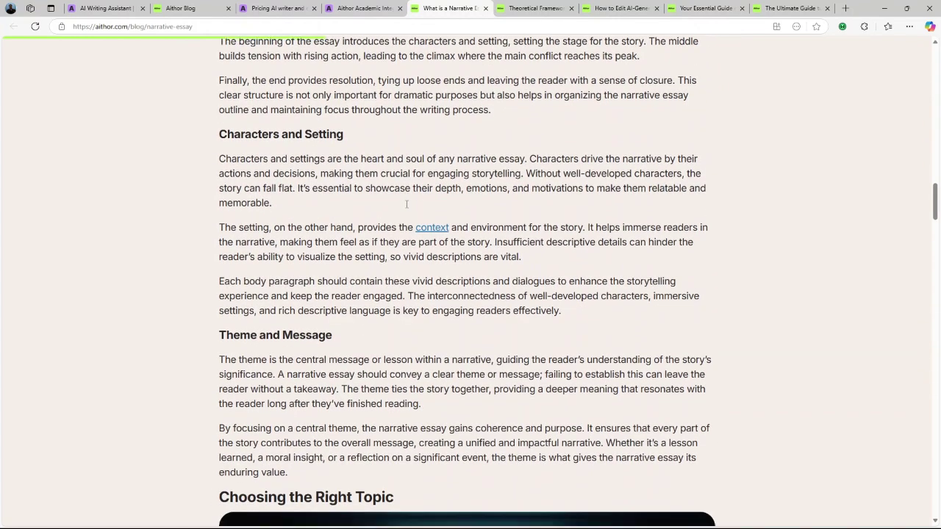
pyautogui.scroll(-2, 406, 209)
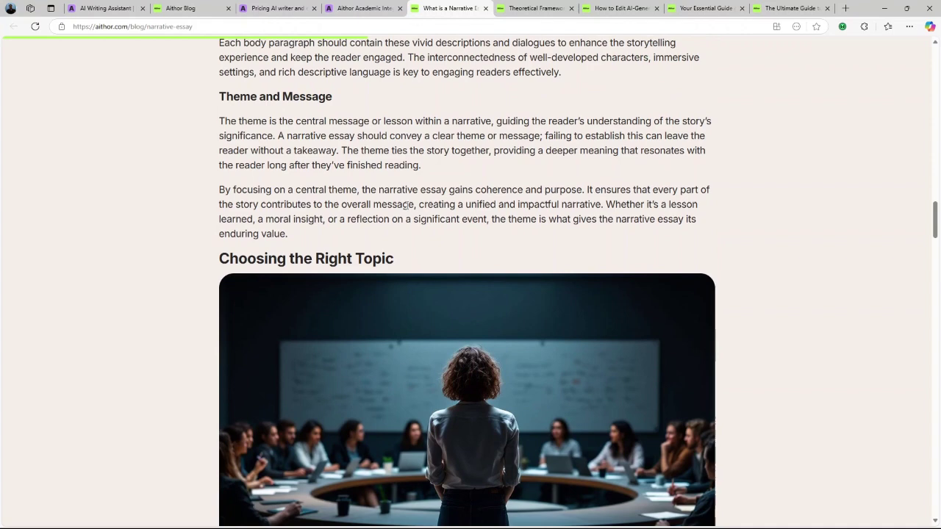
pyautogui.scroll(-2, 406, 207)
pyautogui.scroll(-2, 406, 207)
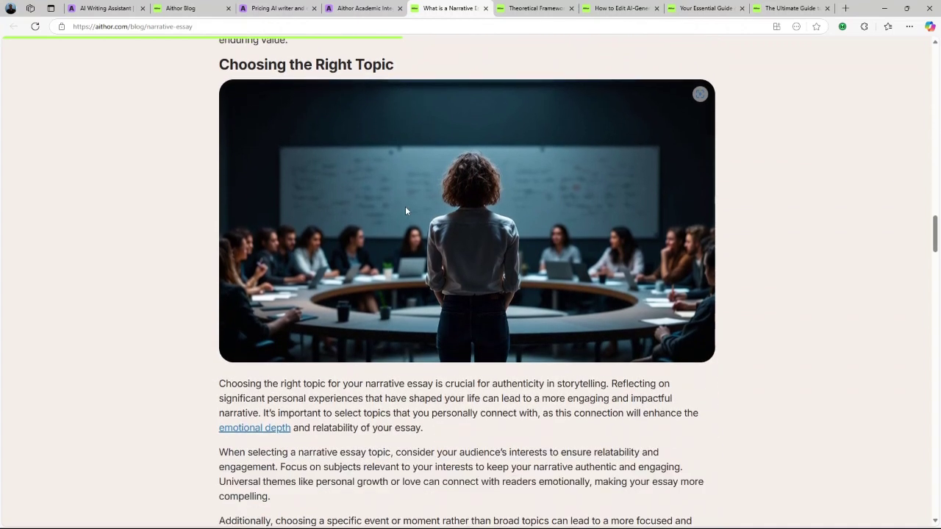
pyautogui.scroll(-4, 405, 211)
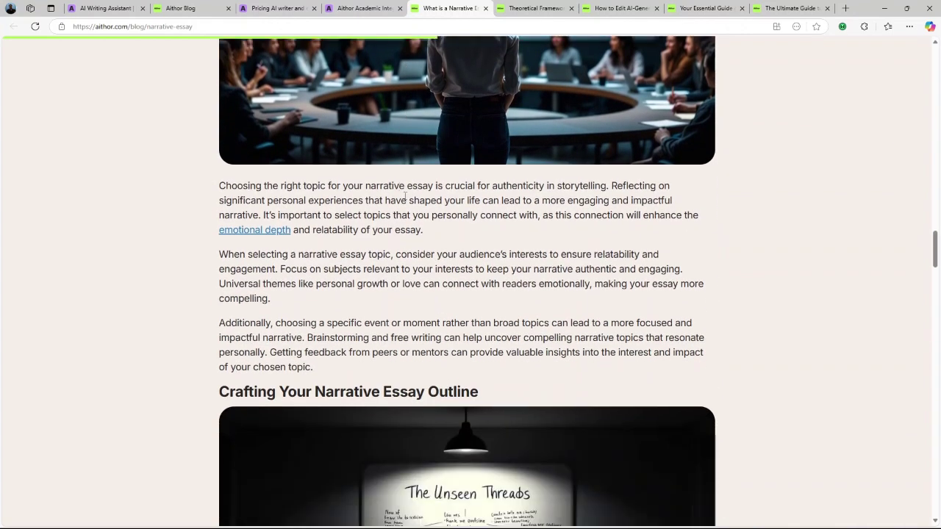
pyautogui.click(179, 11)
# - Browse the blog's article cards, ending on Pricing's Free, Monthly $35.99, Quarterly $68.97 and Annually $155.88 plans
pyautogui.scroll(9, 209, 173)
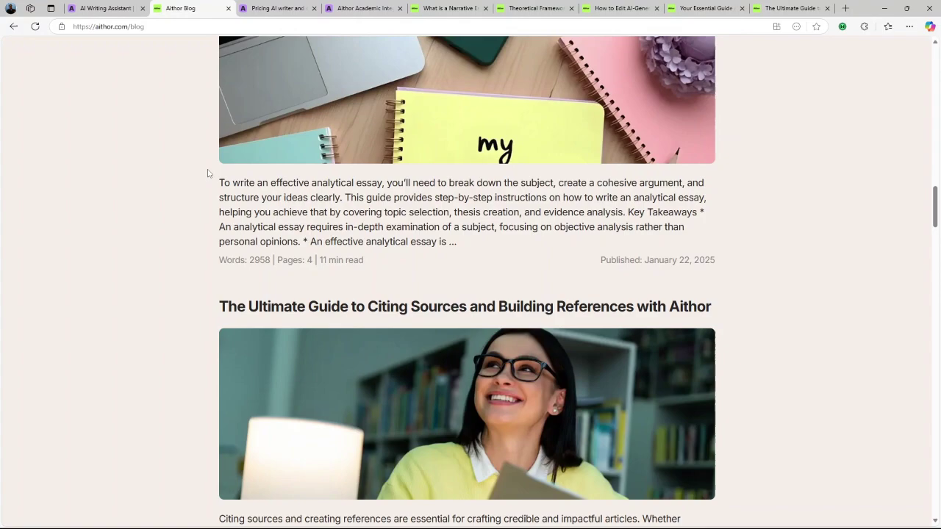
pyautogui.scroll(9, 208, 174)
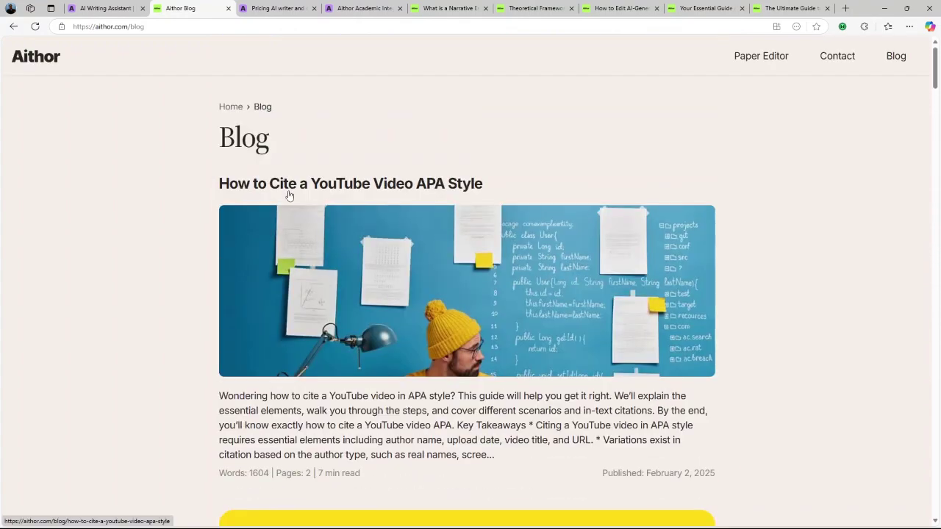
pyautogui.scroll(-3, 286, 196)
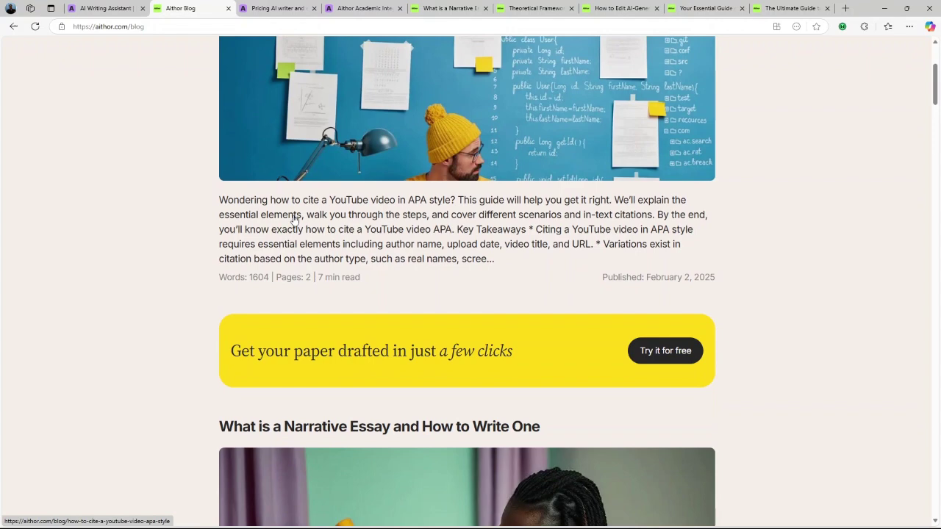
pyautogui.scroll(-1, 286, 221)
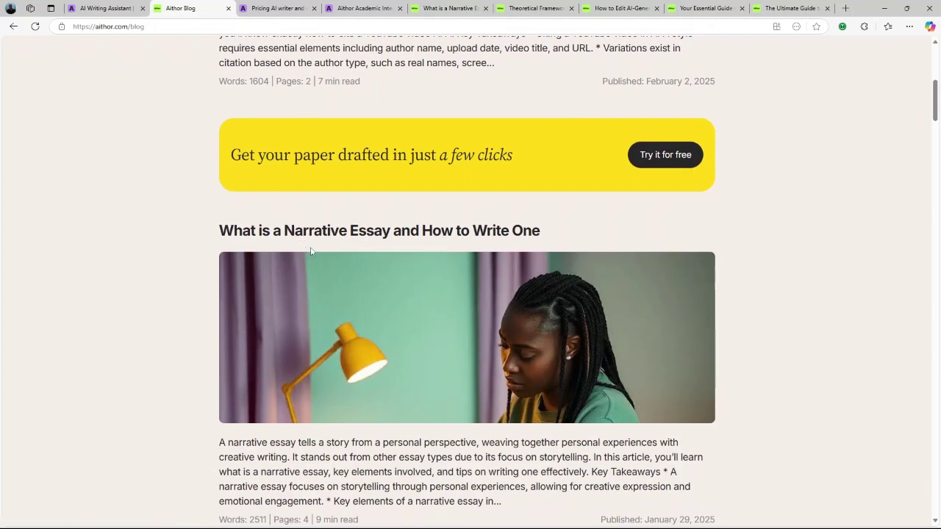
pyautogui.scroll(-3, 311, 251)
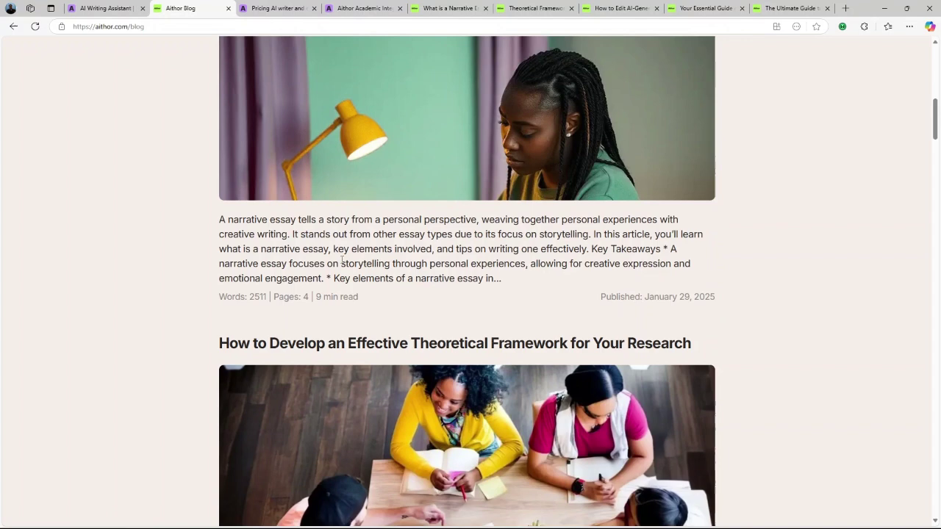
pyautogui.scroll(-1, 345, 258)
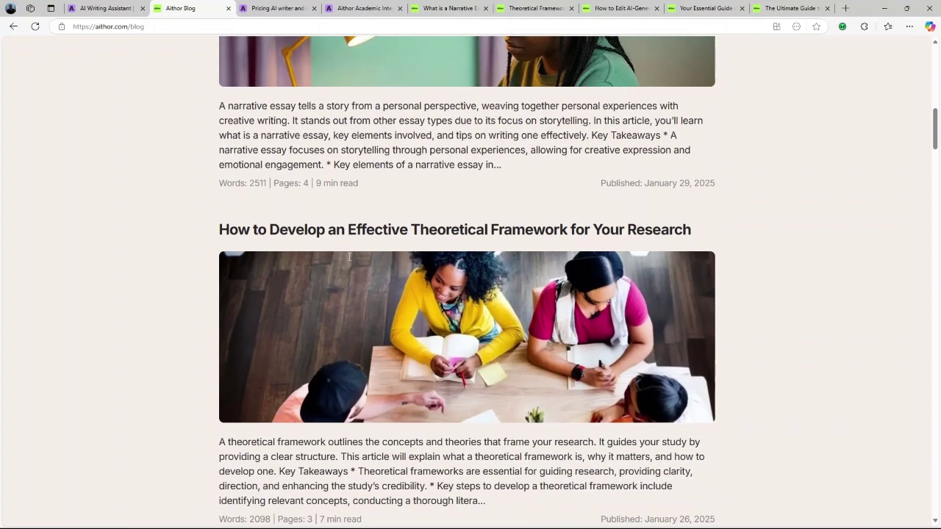
pyautogui.scroll(-1, 348, 260)
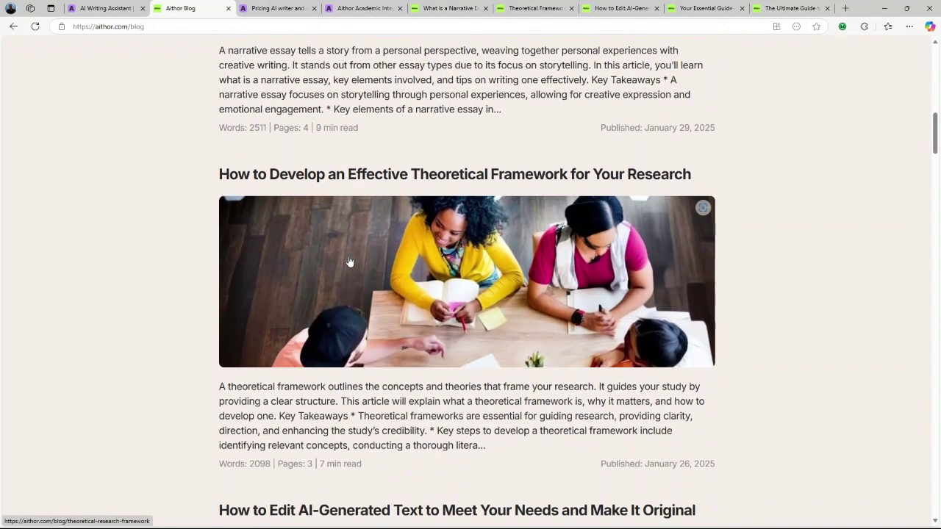
pyautogui.scroll(-1, 349, 261)
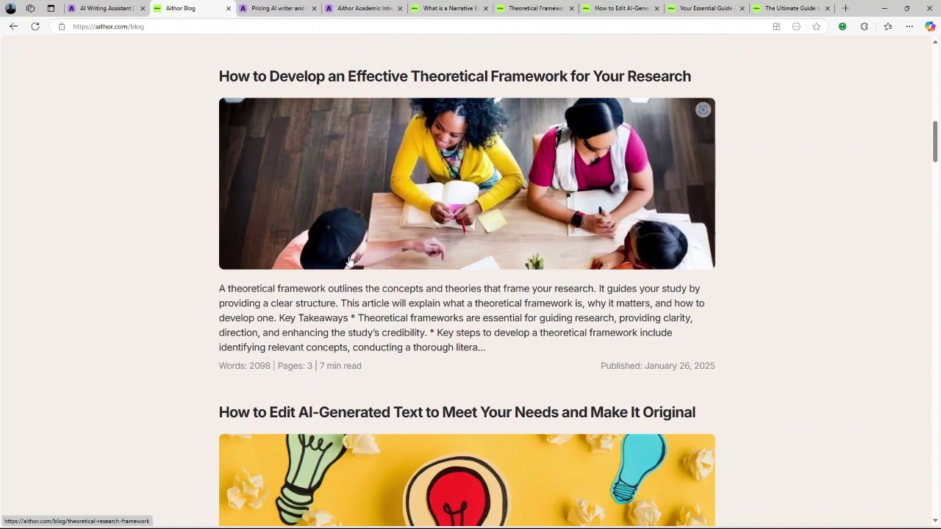
pyautogui.scroll(-1, 359, 263)
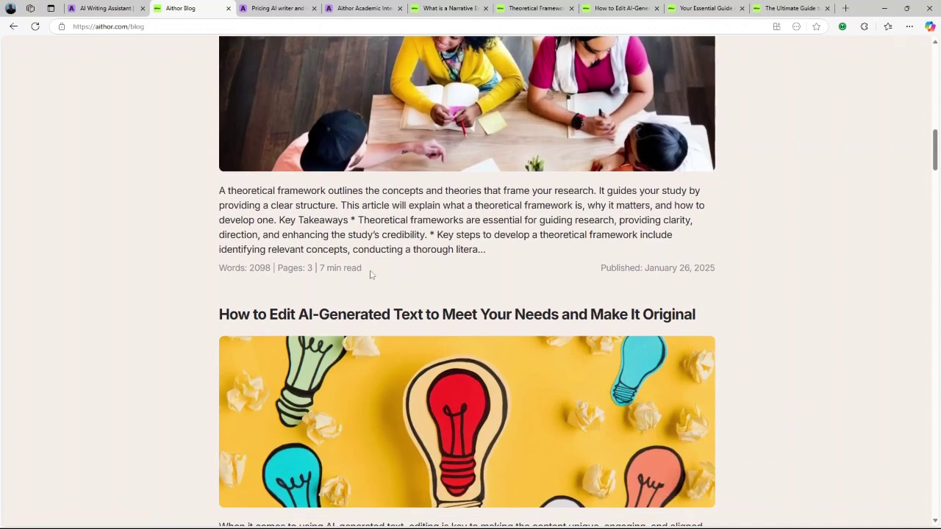
pyautogui.scroll(-1, 371, 274)
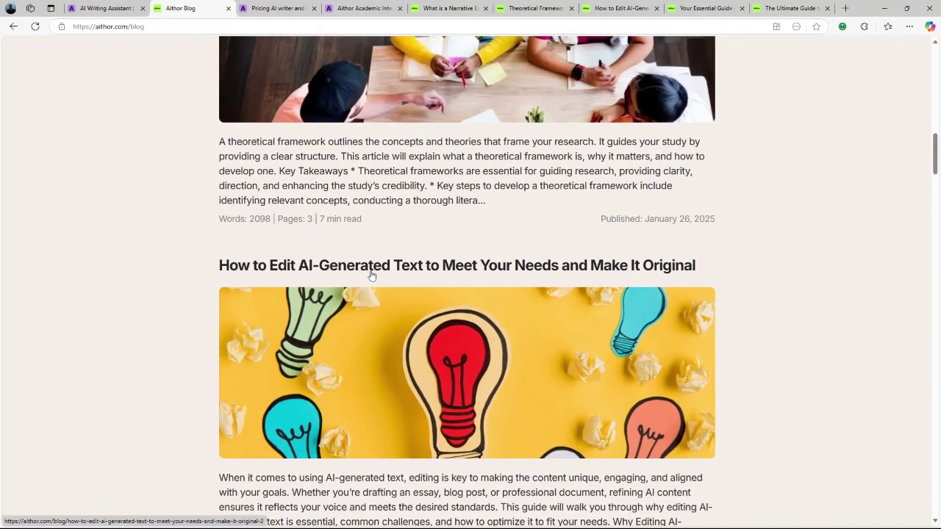
pyautogui.scroll(-1, 373, 281)
pyautogui.scroll(-3, 373, 283)
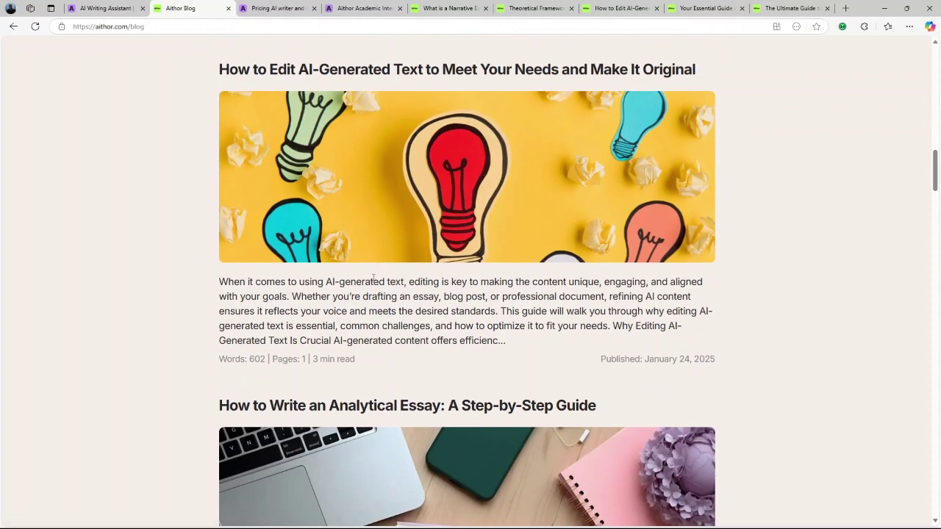
pyautogui.scroll(-3, 374, 281)
pyautogui.scroll(-6, 374, 285)
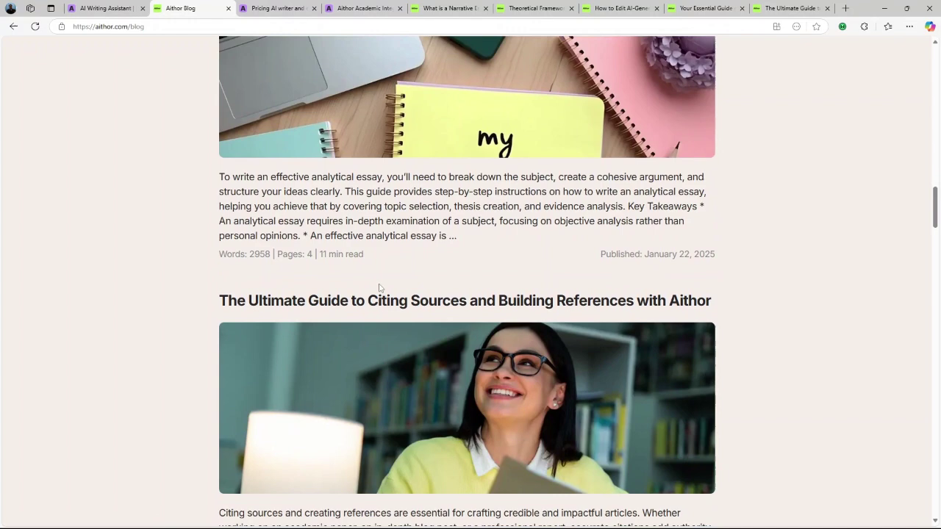
pyautogui.scroll(-3, 376, 292)
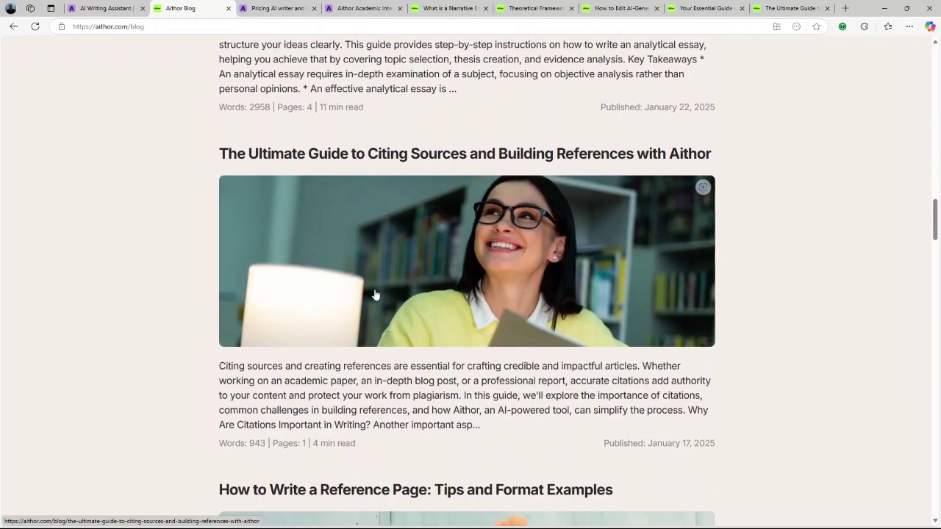
pyautogui.scroll(-2, 377, 294)
pyautogui.scroll(-2, 382, 298)
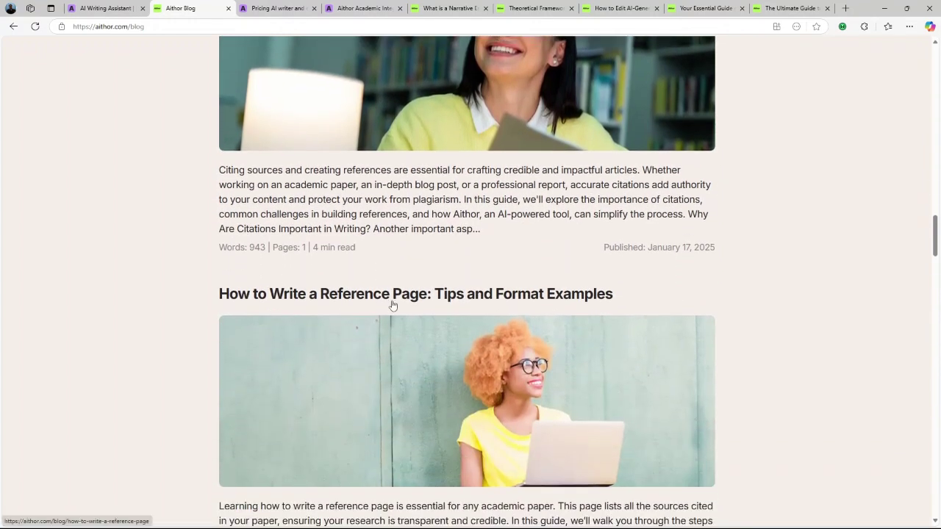
pyautogui.scroll(-2, 392, 305)
pyautogui.scroll(-1, 397, 303)
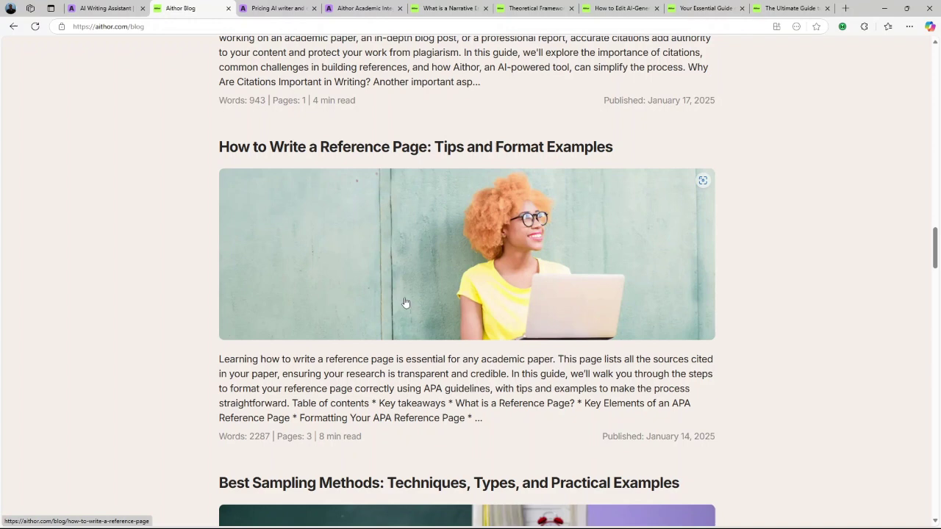
pyautogui.scroll(-2, 409, 301)
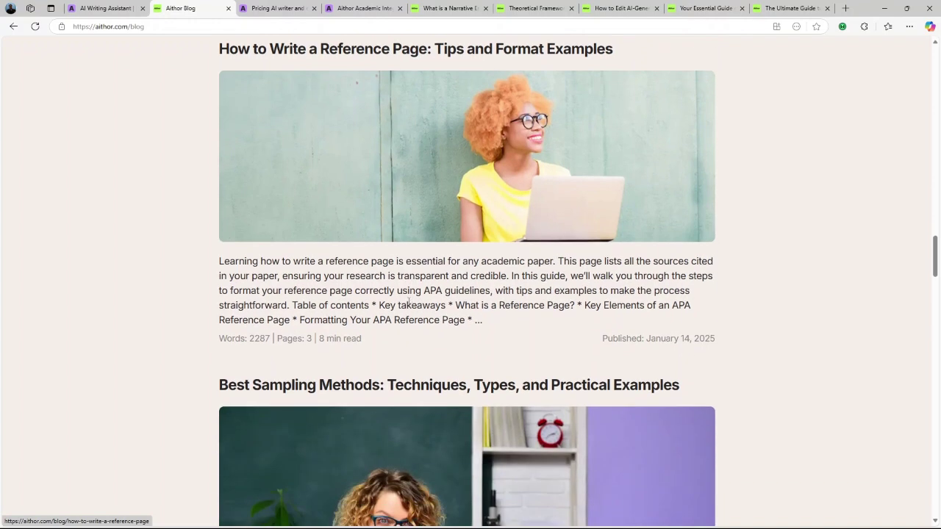
pyautogui.scroll(-1, 408, 301)
pyautogui.scroll(-2, 408, 304)
pyautogui.scroll(-1, 409, 304)
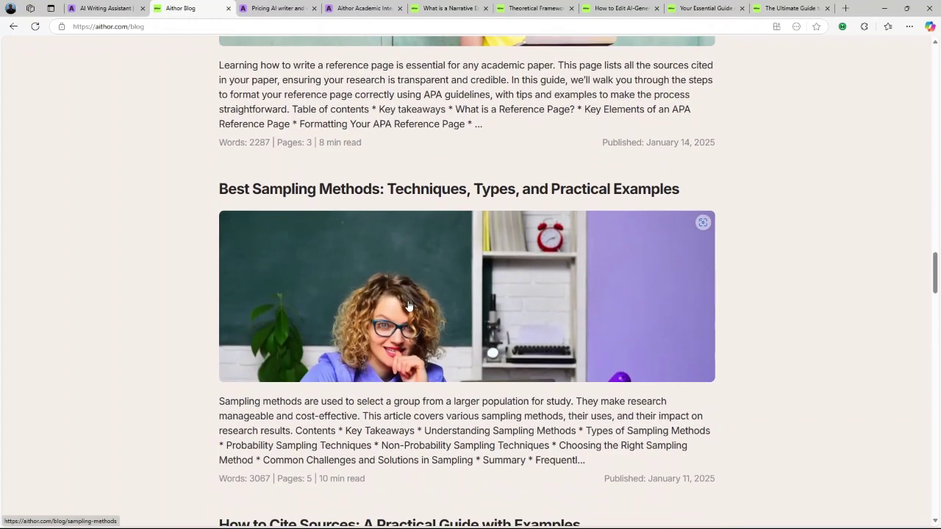
pyautogui.scroll(-2, 409, 304)
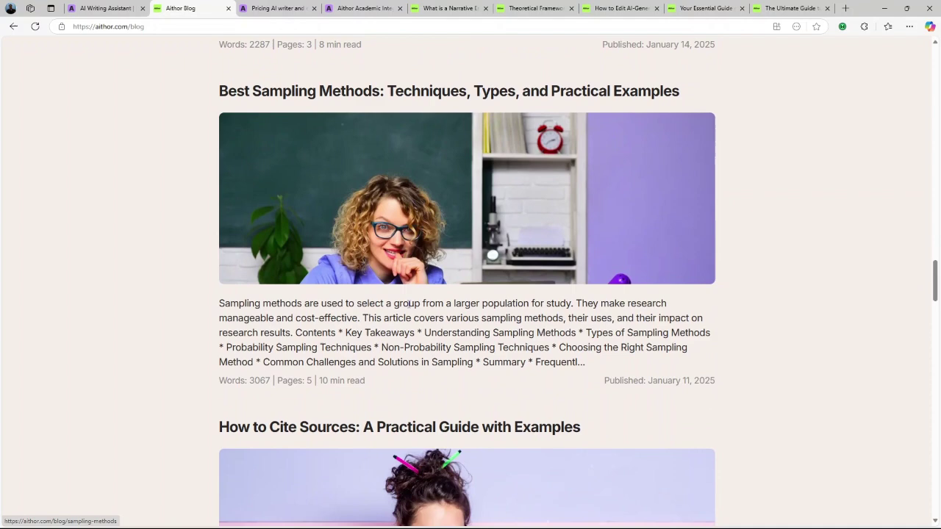
pyautogui.scroll(-1, 409, 305)
pyautogui.scroll(-1, 409, 306)
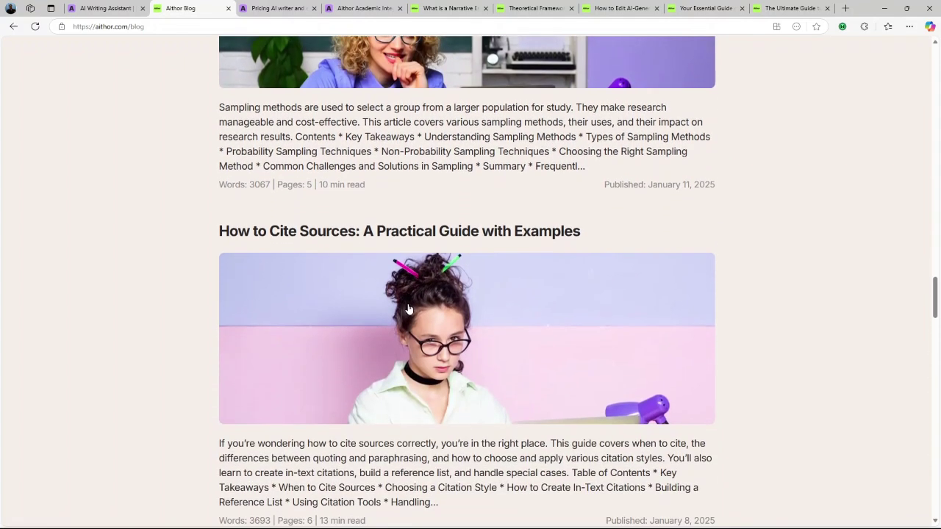
pyautogui.scroll(-3, 409, 307)
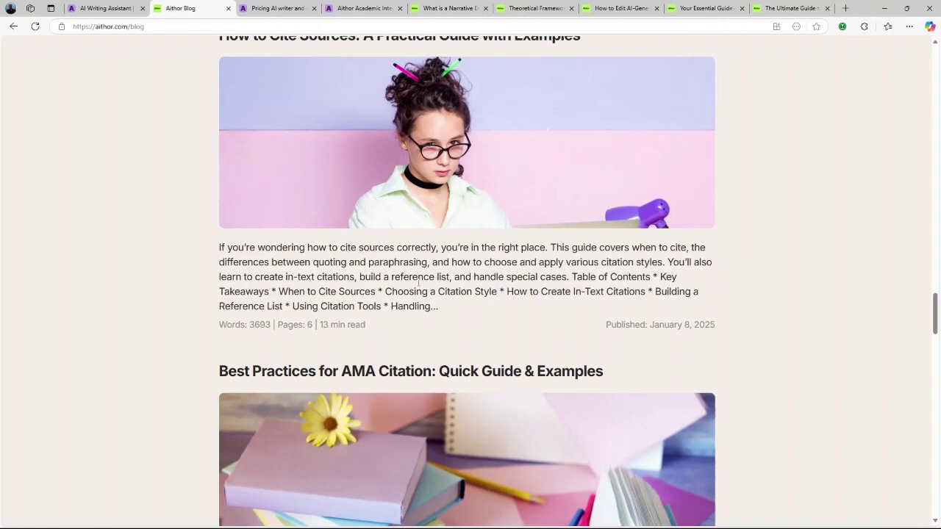
pyautogui.scroll(-2, 419, 282)
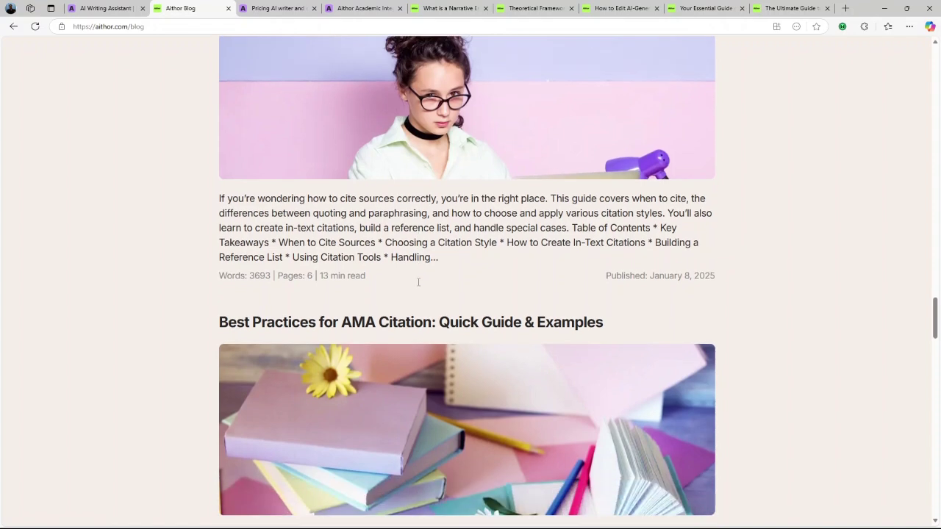
pyautogui.scroll(-2, 418, 285)
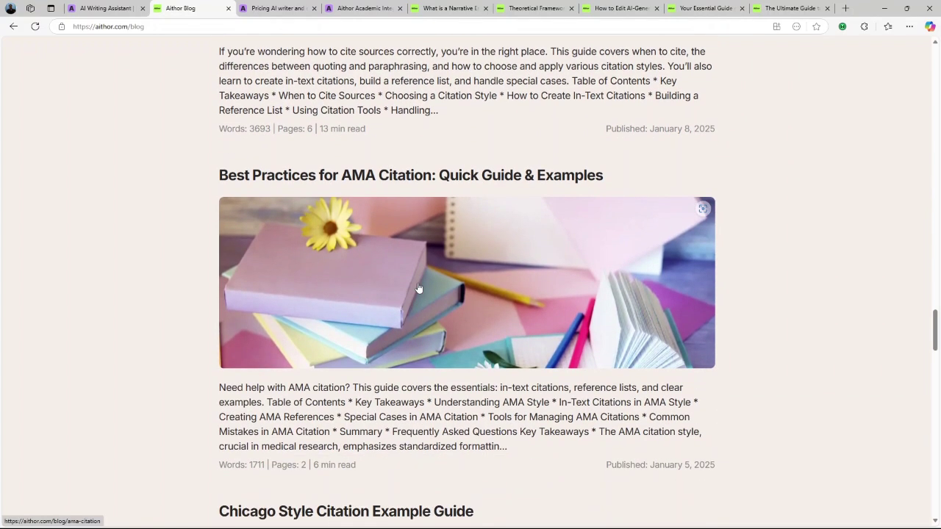
pyautogui.scroll(-2, 418, 287)
pyautogui.scroll(-2, 422, 291)
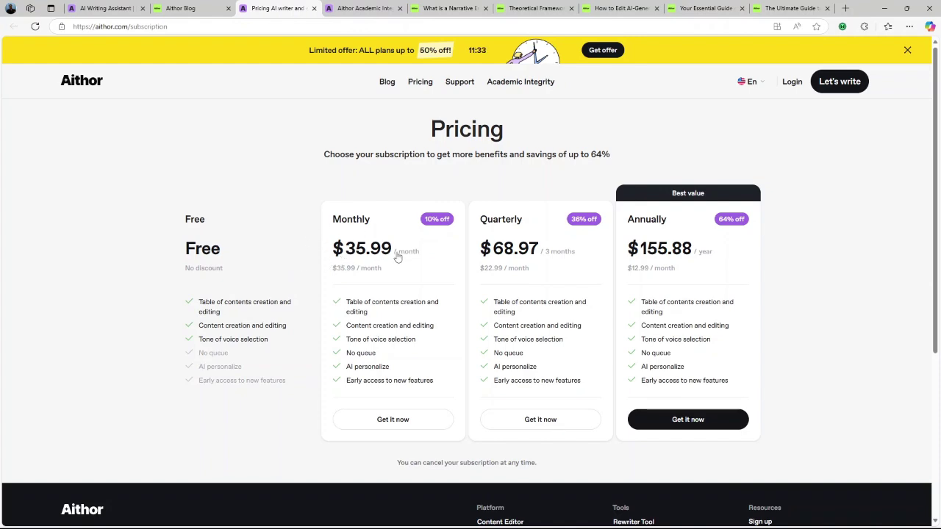
# - Check the pricing plan buttons, then return to the Academic Integrity Policy page
pyautogui.scroll(-1, 400, 254)
pyautogui.scroll(1, 406, 255)
pyautogui.scroll(-3, 488, 331)
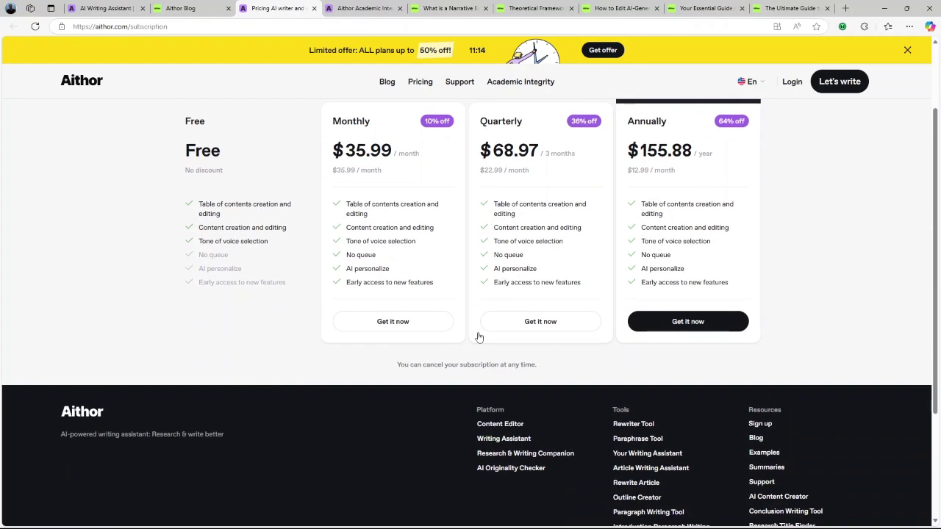
pyautogui.click(348, 9)
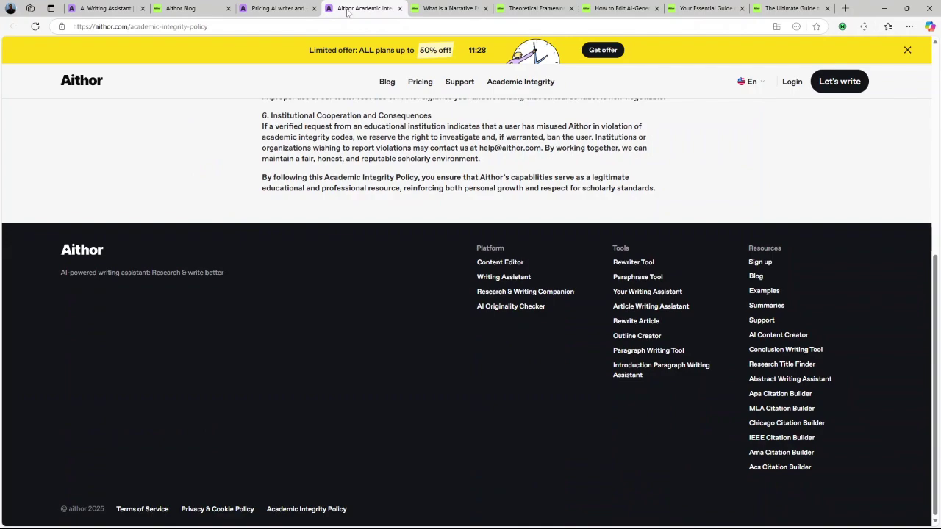
# - Return to the homepage and scroll past the topic box and audience groups to 'Try our best topics'
pyautogui.click(107, 8)
pyautogui.scroll(15, 375, 356)
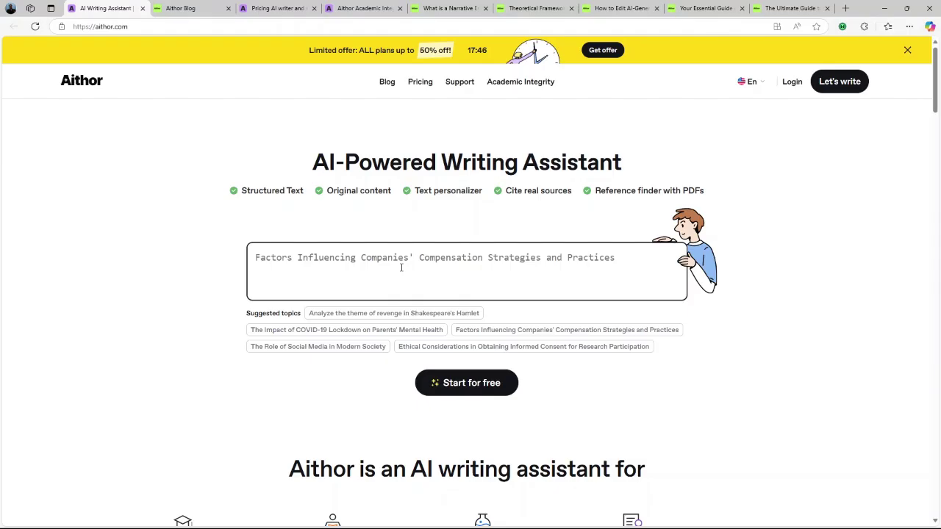
pyautogui.scroll(-1, 404, 268)
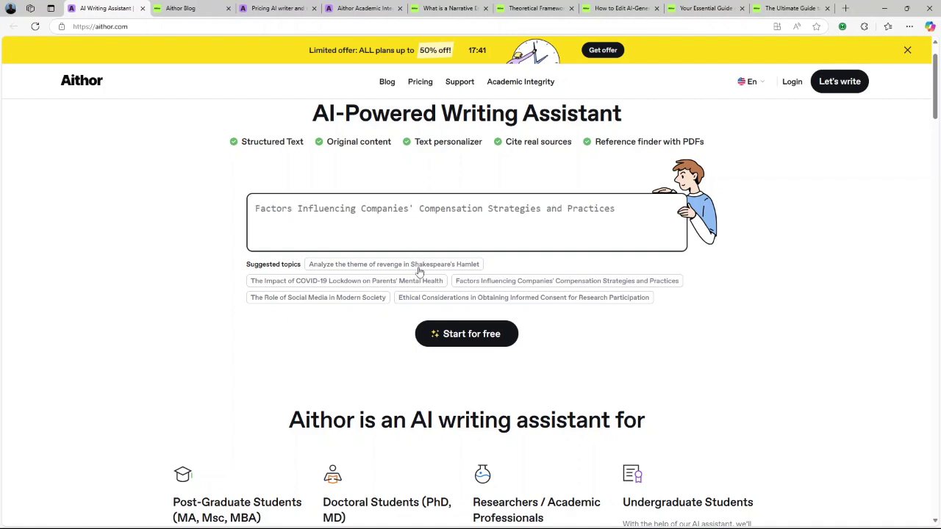
pyautogui.scroll(-2, 418, 269)
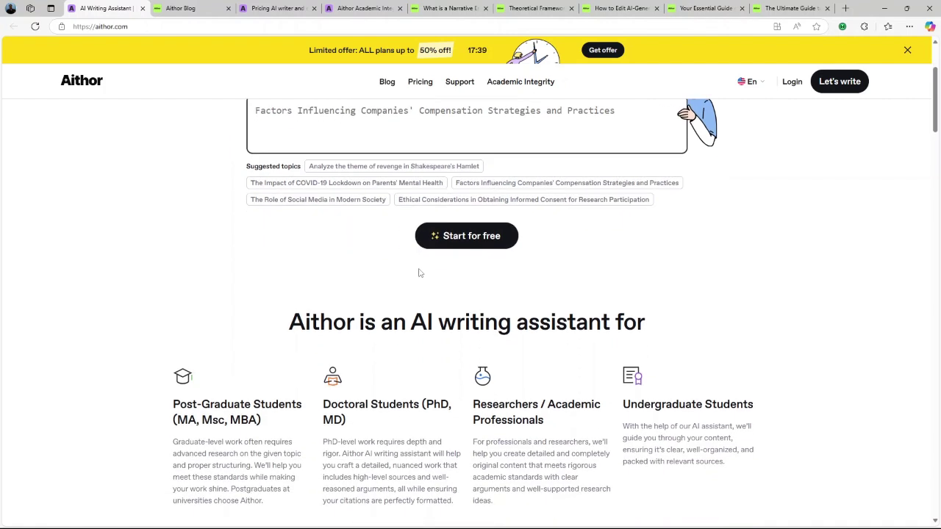
pyautogui.scroll(-1, 419, 273)
pyautogui.scroll(-2, 419, 273)
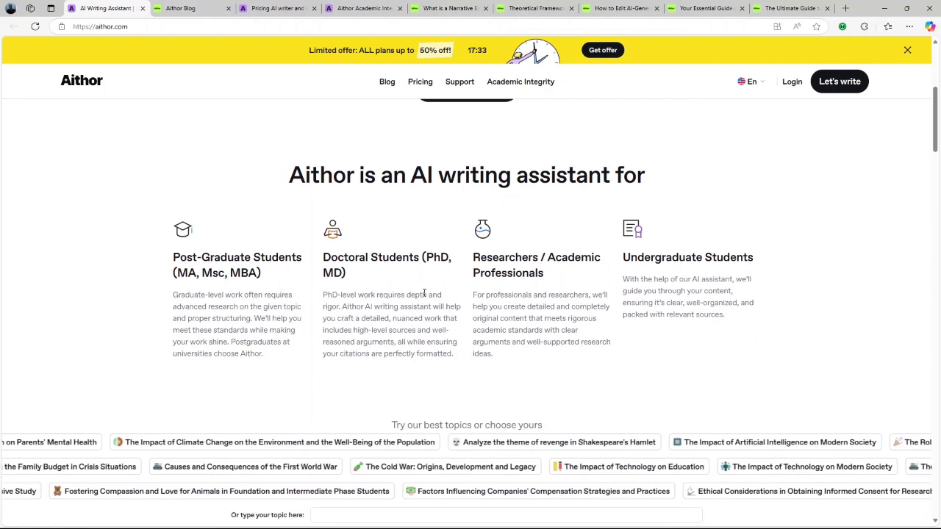
pyautogui.scroll(-2, 424, 293)
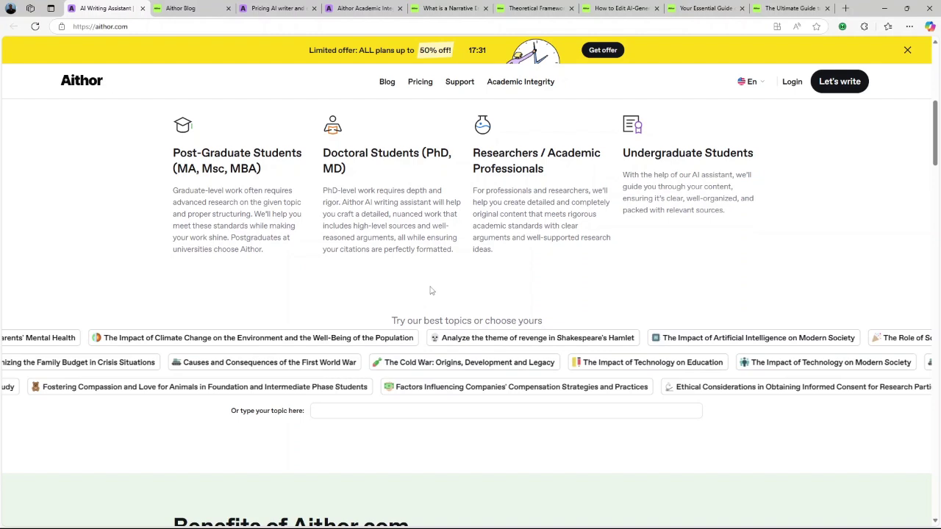
# - Start an essay from a suggested topic with the default length, Formal tone and no references
pyautogui.click(371, 302)
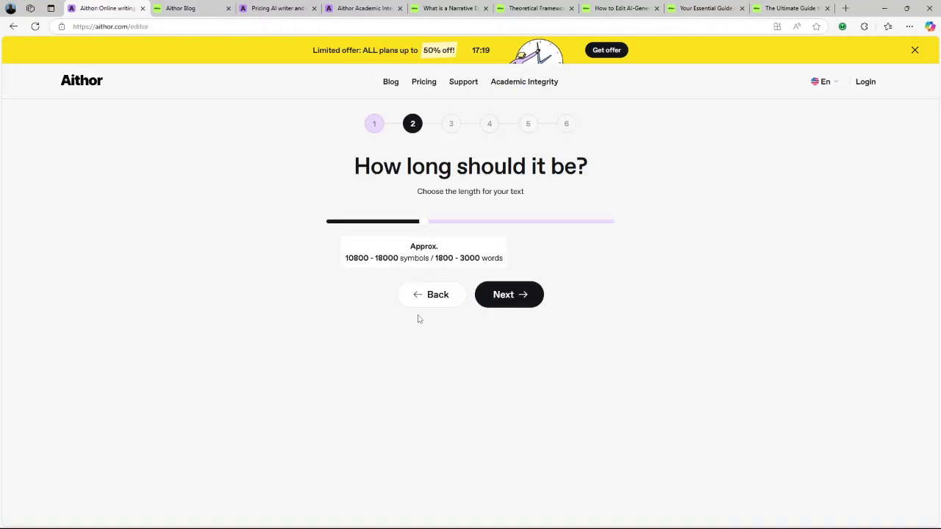
pyautogui.click(518, 296)
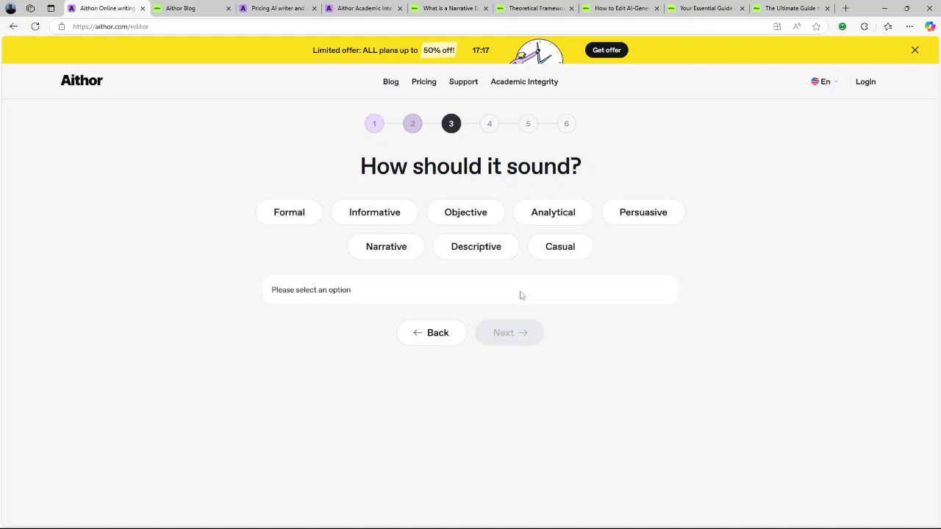
pyautogui.click(316, 217)
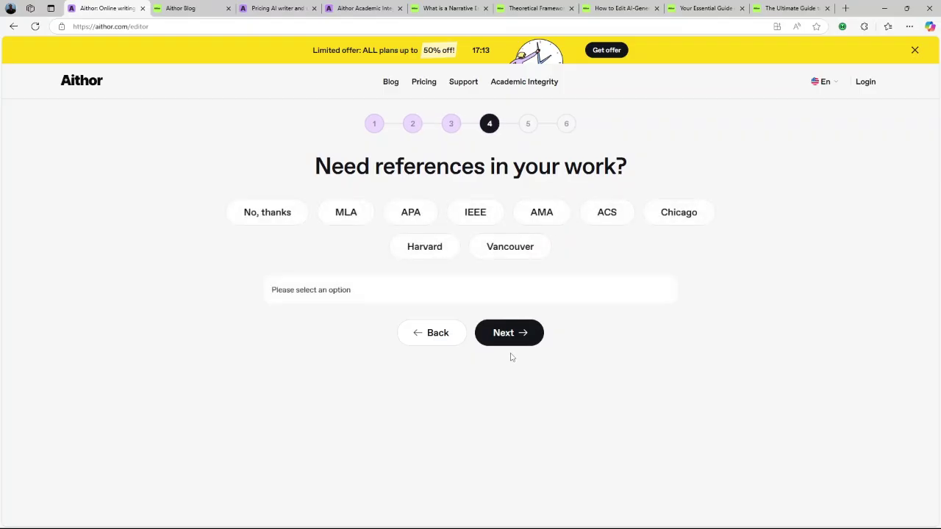
pyautogui.click(307, 213)
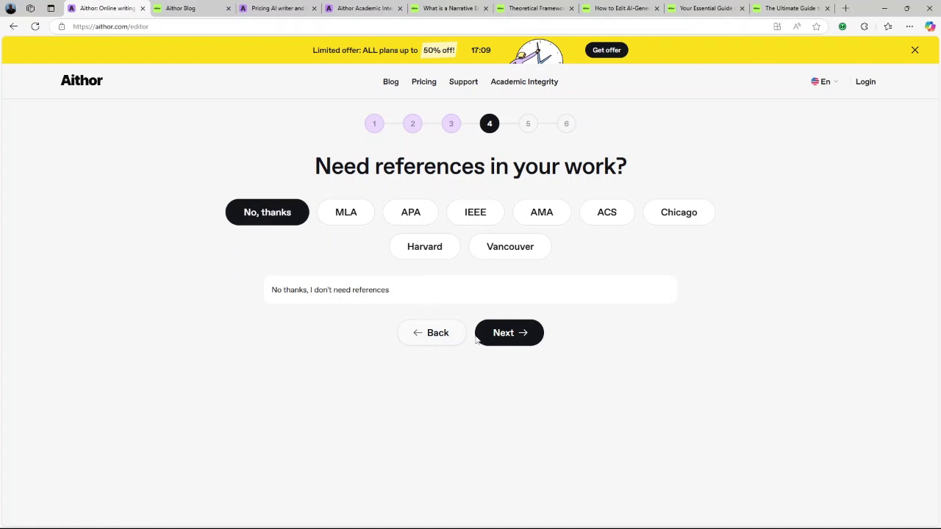
# - Accept the six-section climate change outline to generate the essay document in the editor
pyautogui.click(502, 333)
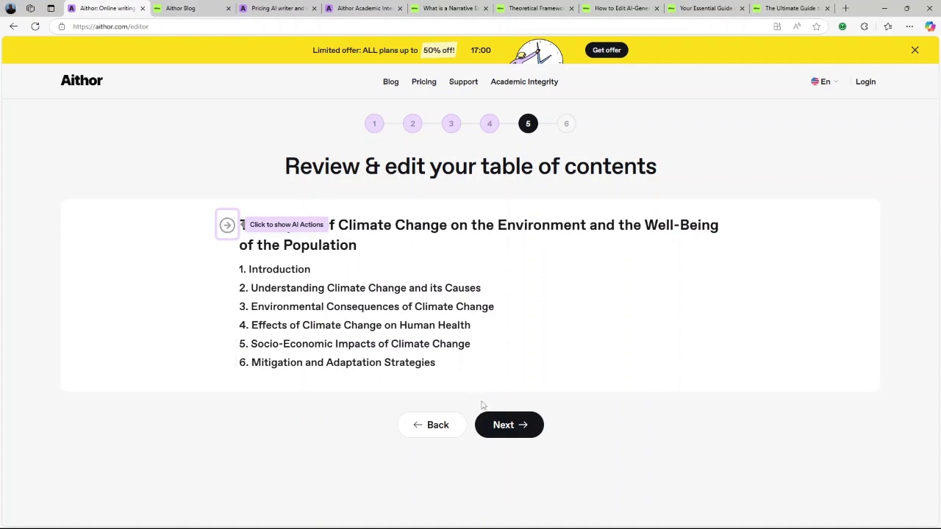
pyautogui.click(495, 430)
pyautogui.click(500, 430)
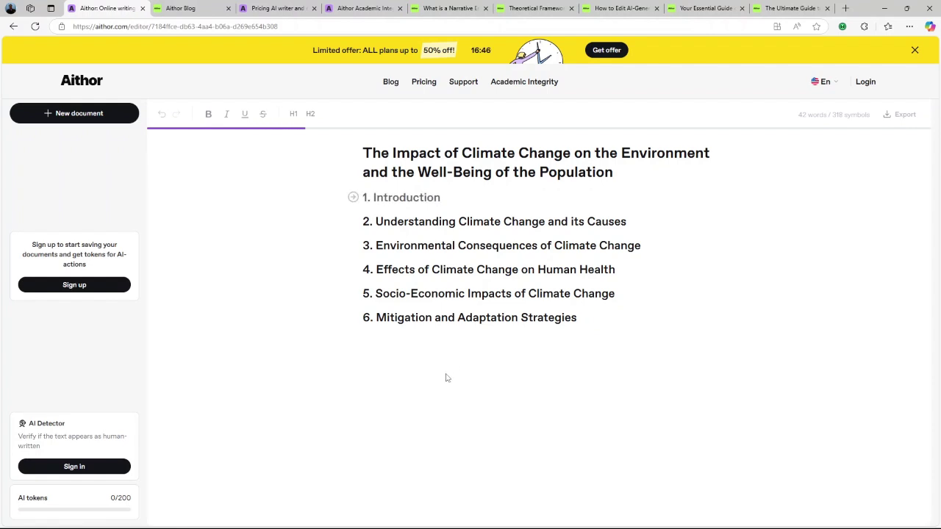
# - Open the Theoretical Framework blog article and read through its opening sections
pyautogui.click(527, 8)
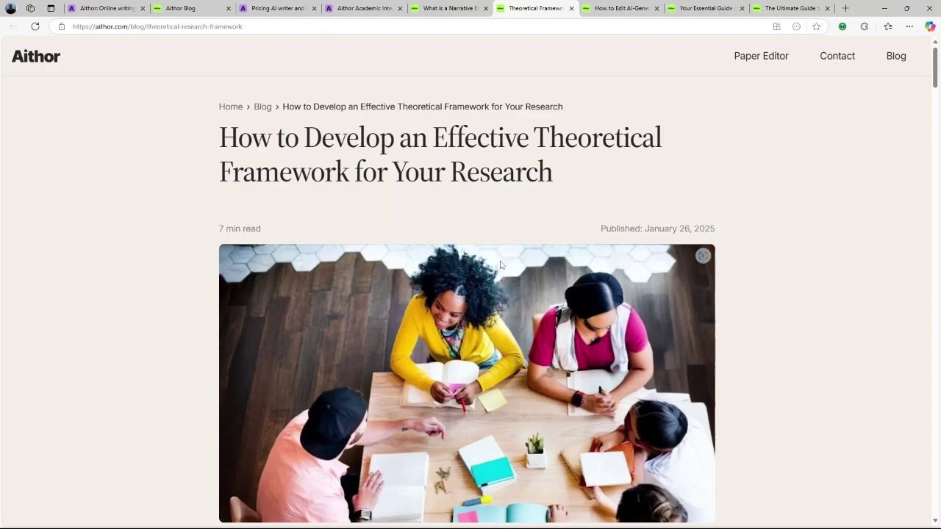
pyautogui.scroll(-3, 500, 264)
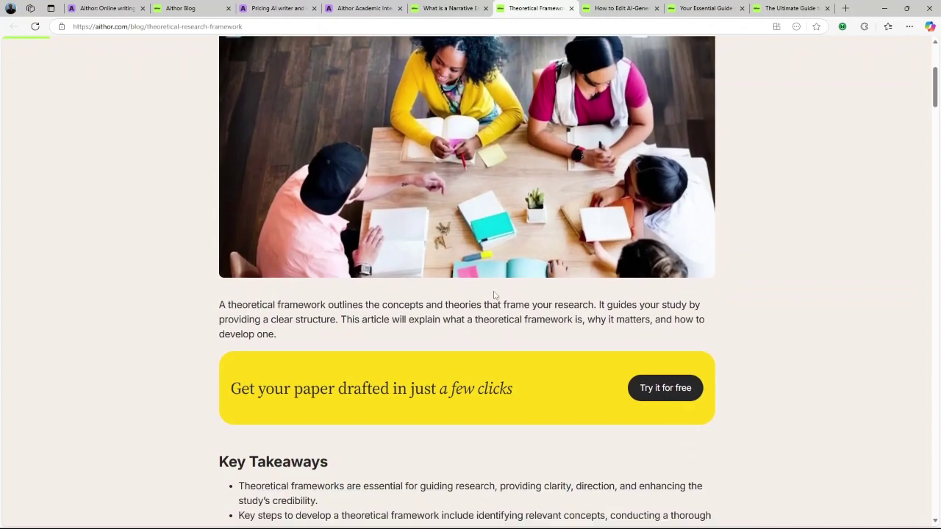
pyautogui.scroll(-1, 495, 294)
pyautogui.scroll(-2, 494, 293)
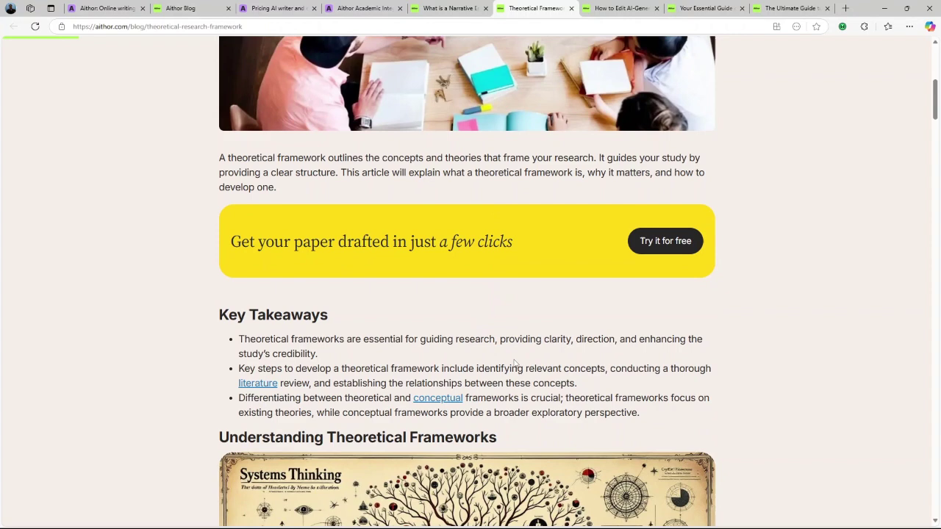
pyautogui.scroll(-2, 528, 366)
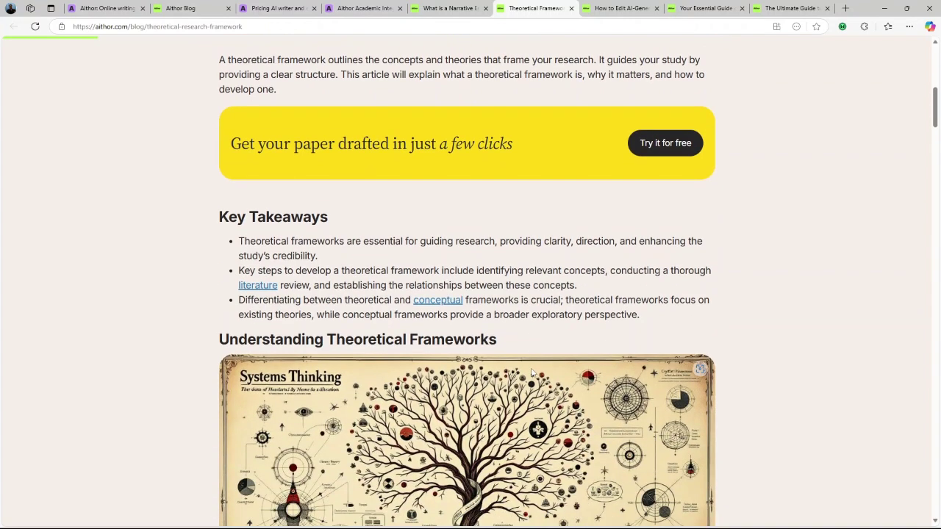
pyautogui.scroll(-3, 550, 459)
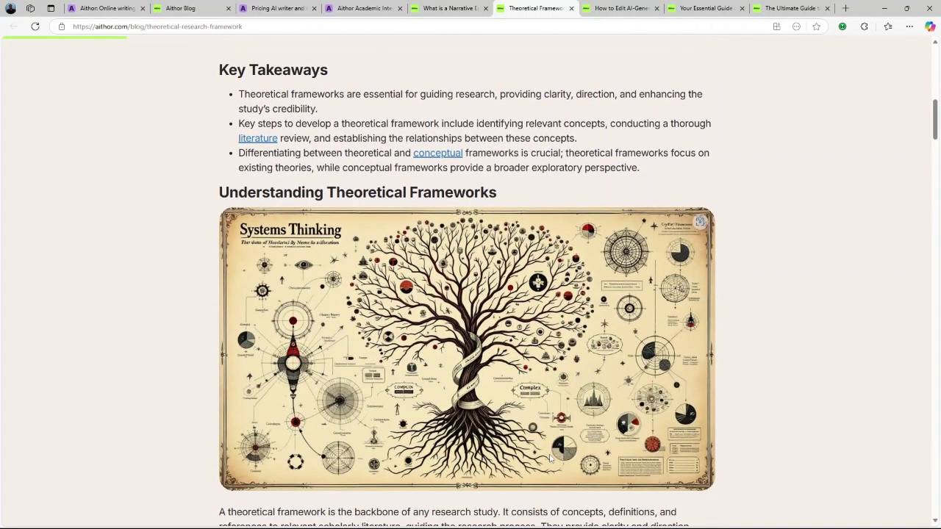
pyautogui.scroll(-2, 553, 456)
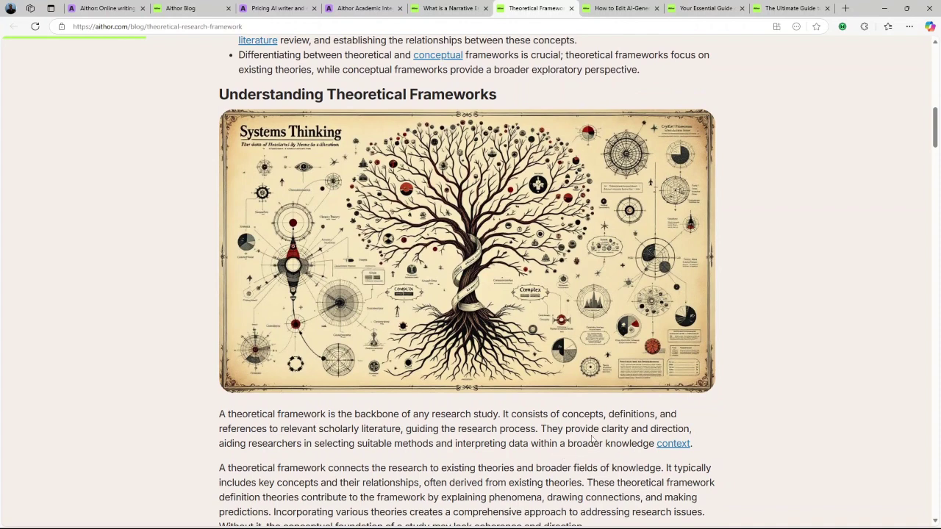
pyautogui.scroll(-2, 599, 434)
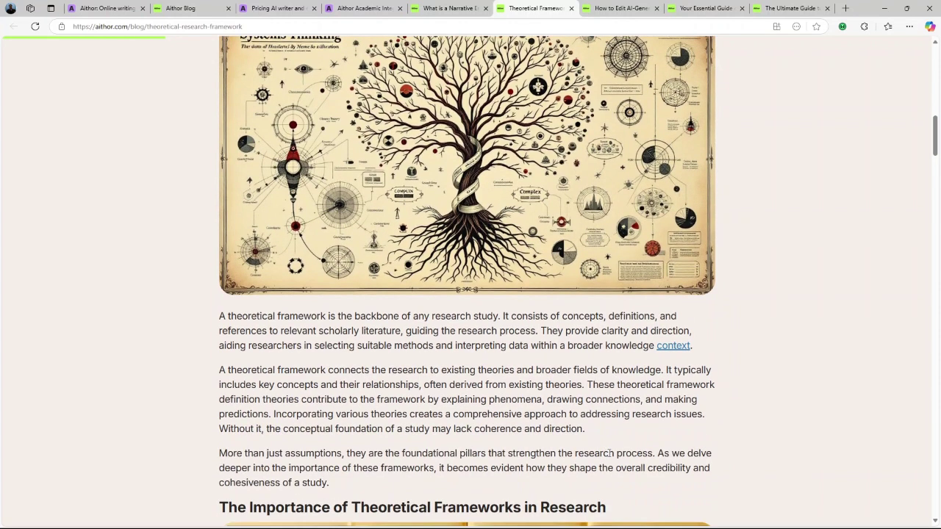
pyautogui.scroll(-2, 608, 453)
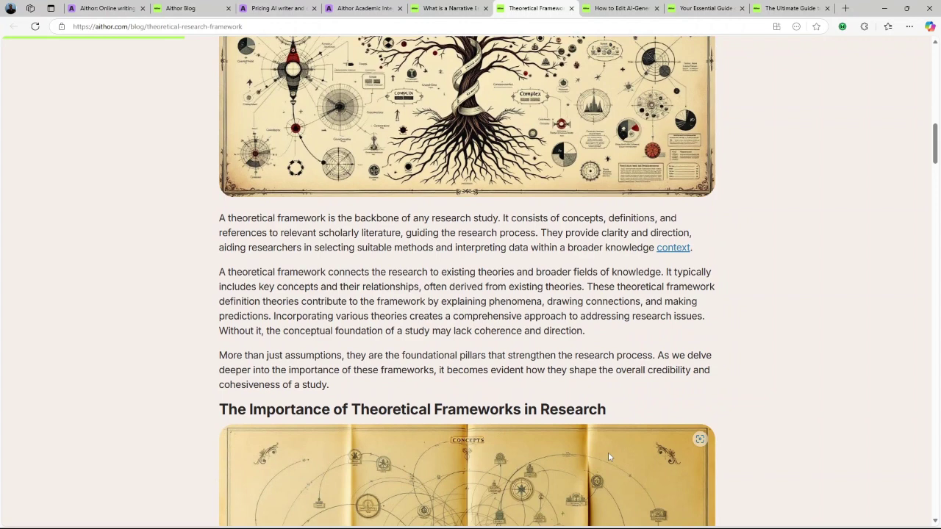
# - Read on to Examples of Theoretical Frameworks and the Social Science Example
pyautogui.scroll(-1, 632, 450)
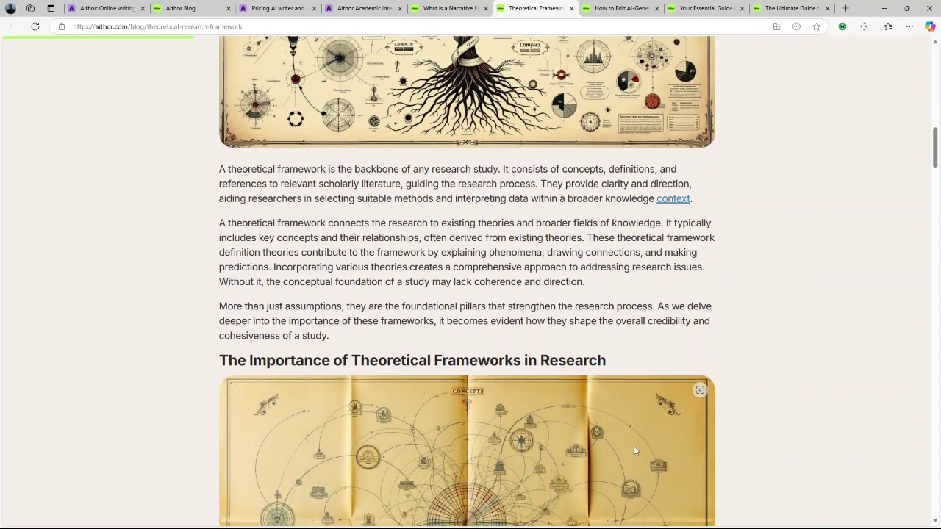
pyautogui.scroll(-1, 633, 445)
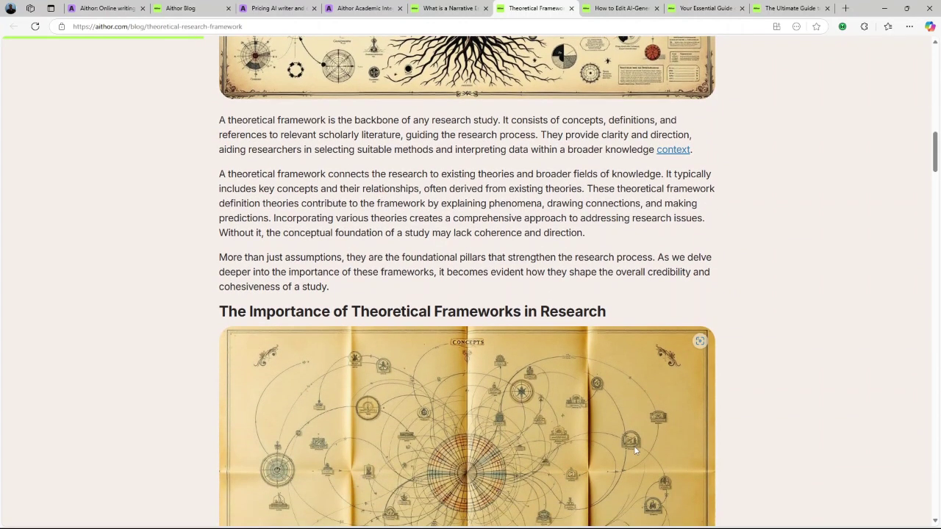
pyautogui.scroll(-3, 634, 445)
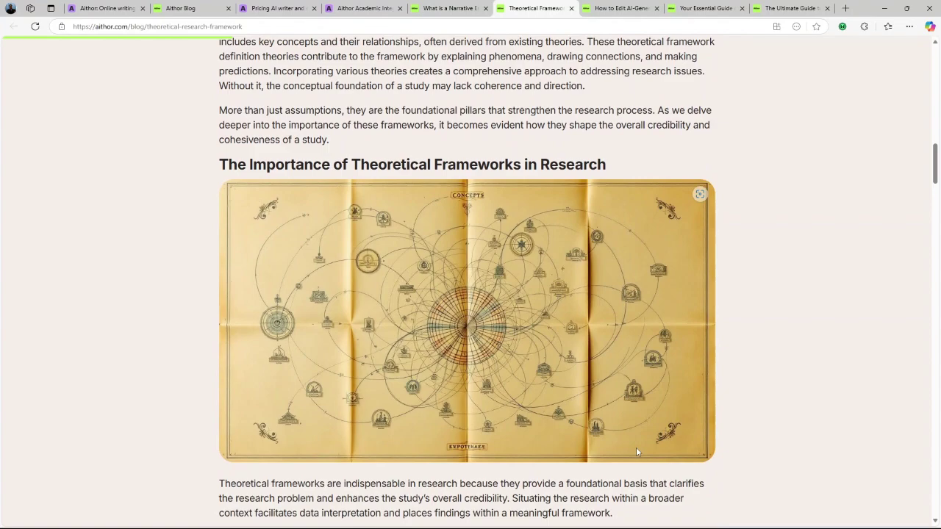
pyautogui.scroll(-2, 636, 451)
pyautogui.scroll(-3, 637, 450)
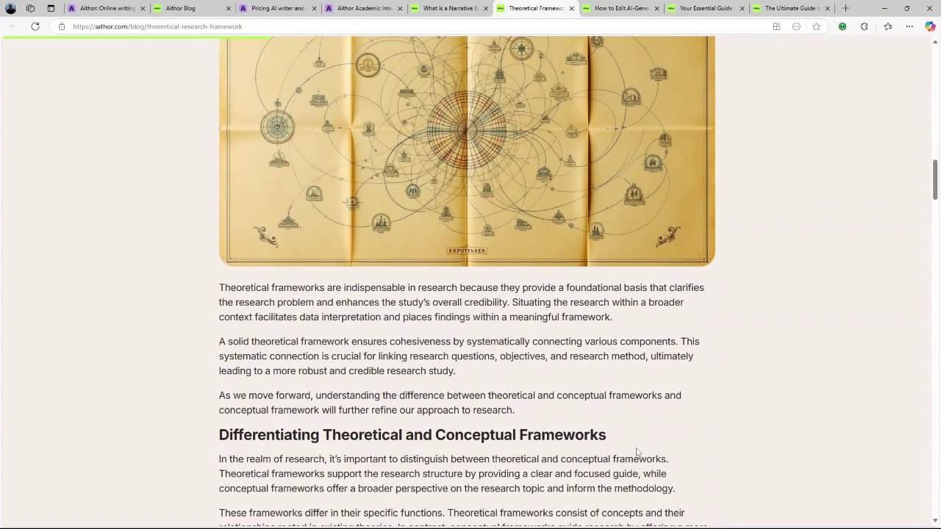
pyautogui.scroll(-12, 637, 452)
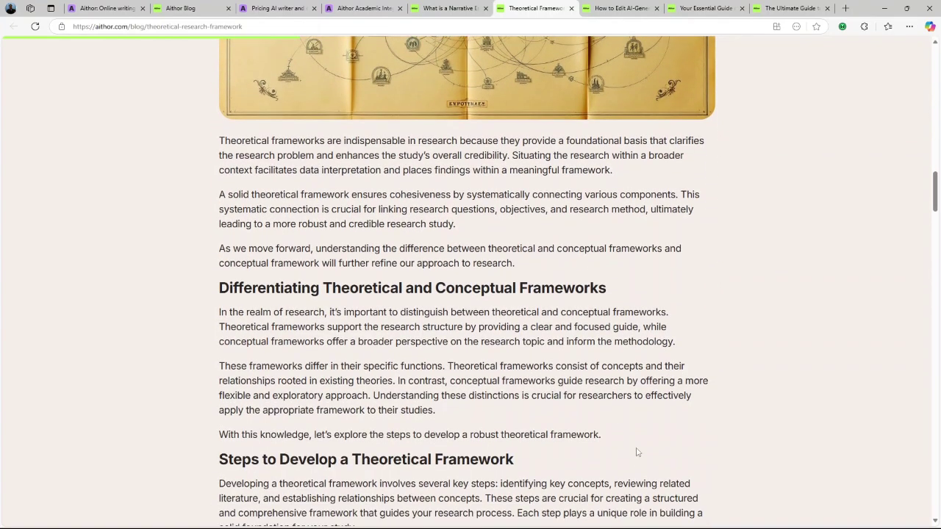
pyautogui.scroll(-9, 638, 453)
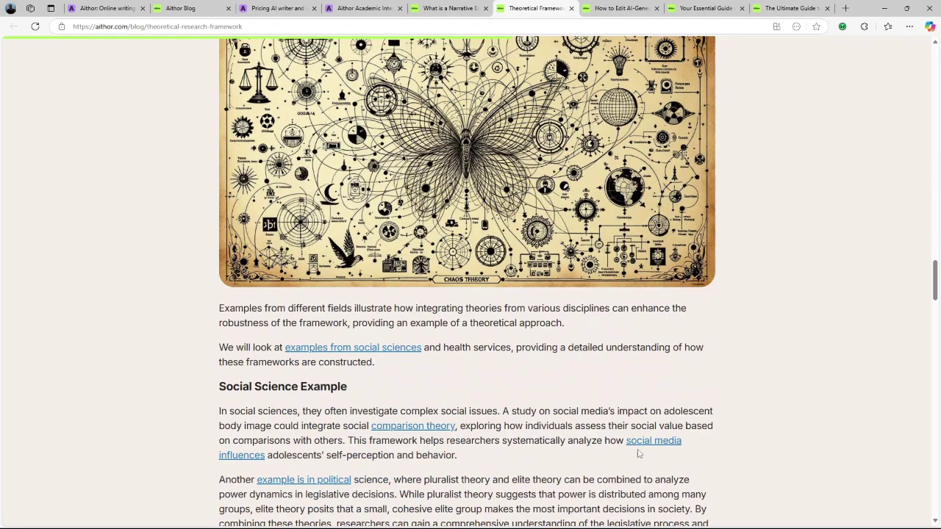
pyautogui.scroll(3, 638, 451)
pyautogui.scroll(-2, 638, 450)
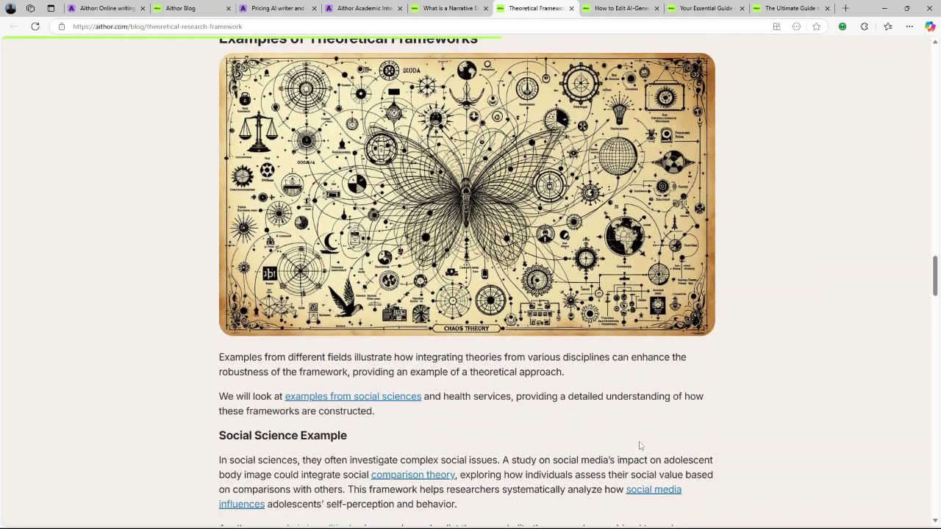
# - Switch to the 'How to Edit AI-Generated Text' article and read down to its Step 2 length and Step 3 tone screenshots
pyautogui.click(624, 8)
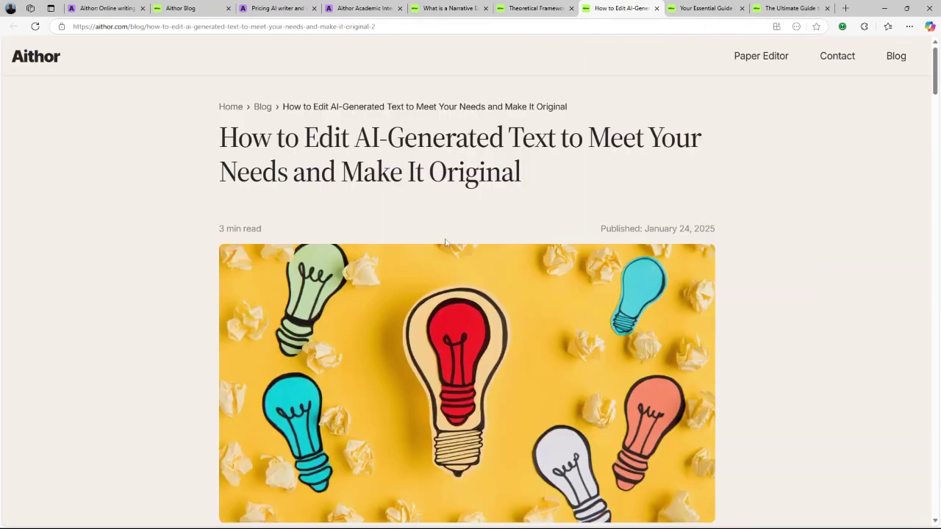
pyautogui.scroll(-1, 445, 242)
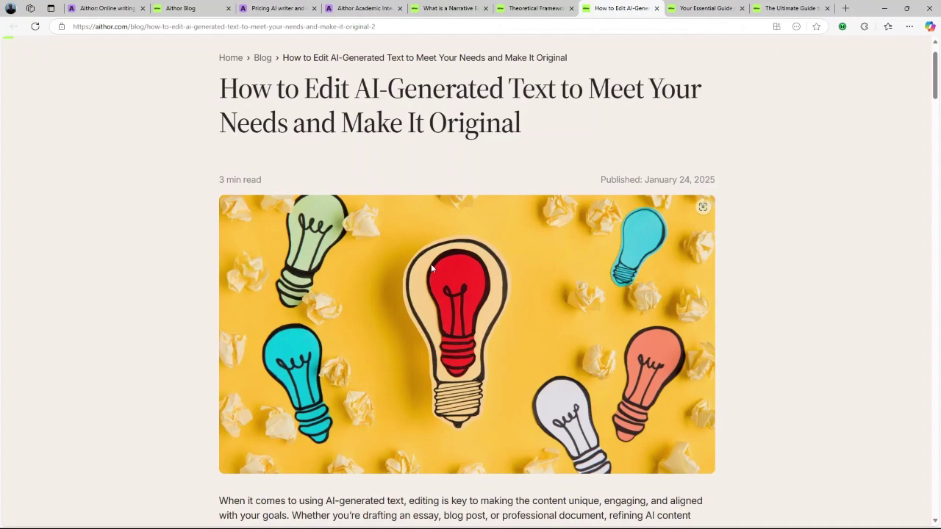
pyautogui.scroll(-1, 431, 267)
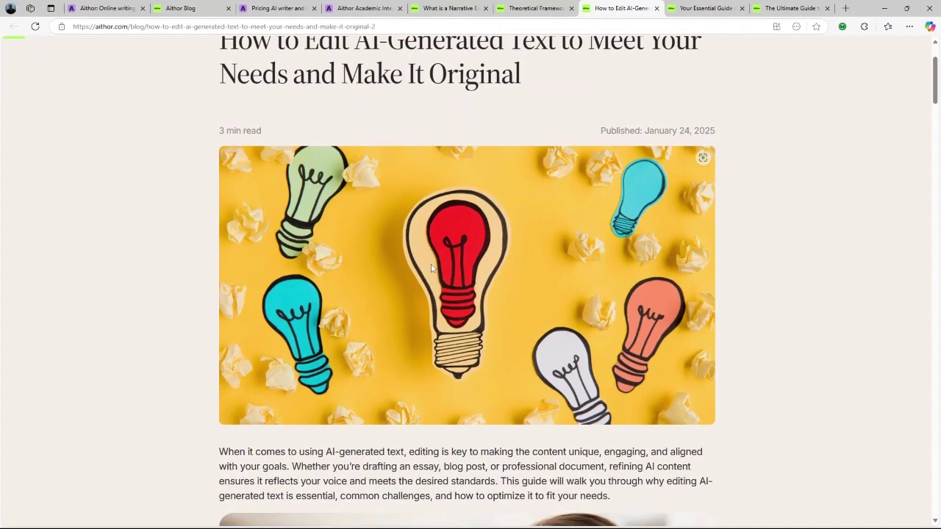
pyautogui.scroll(-2, 426, 286)
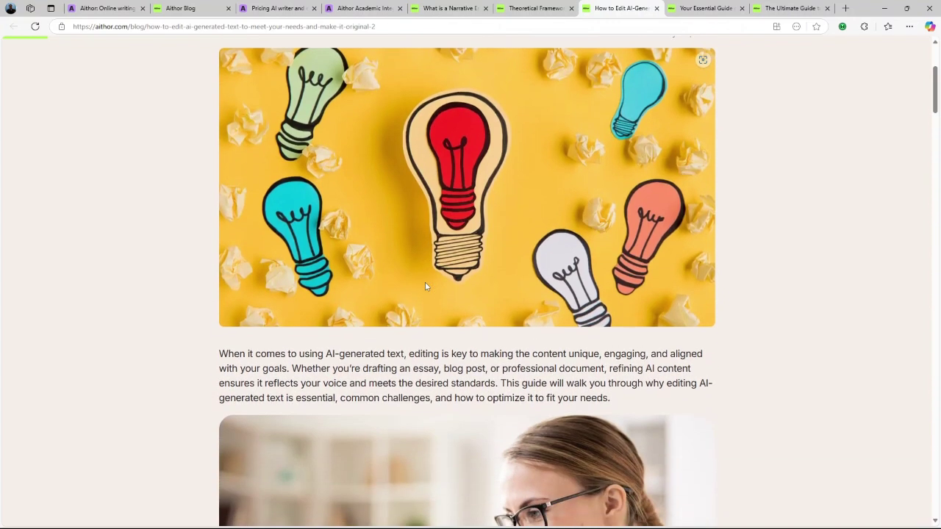
pyautogui.scroll(-8, 426, 283)
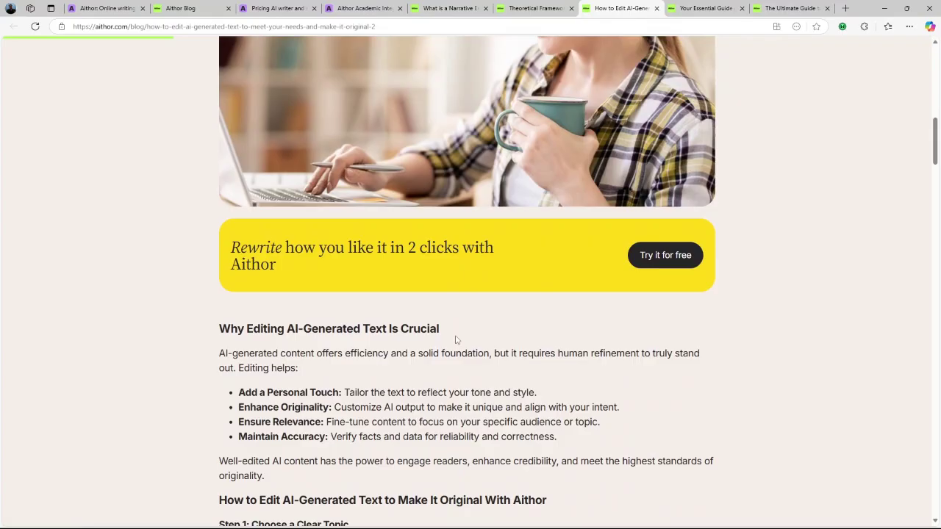
pyautogui.scroll(-3, 456, 340)
pyautogui.scroll(-3, 457, 341)
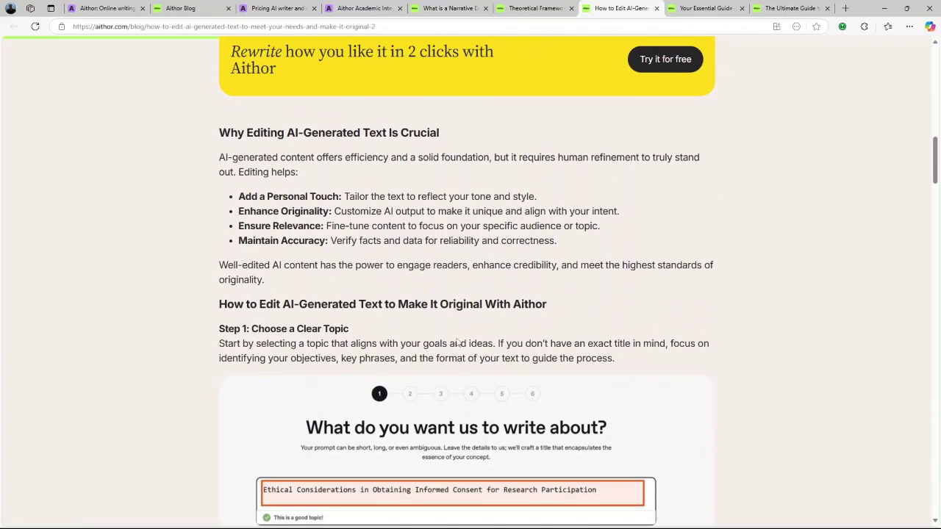
pyautogui.scroll(-4, 456, 343)
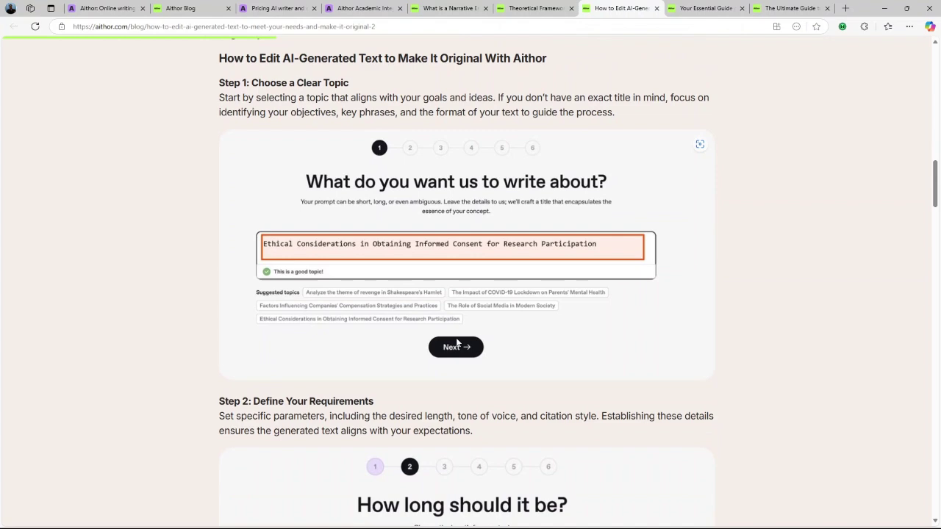
pyautogui.scroll(-5, 457, 343)
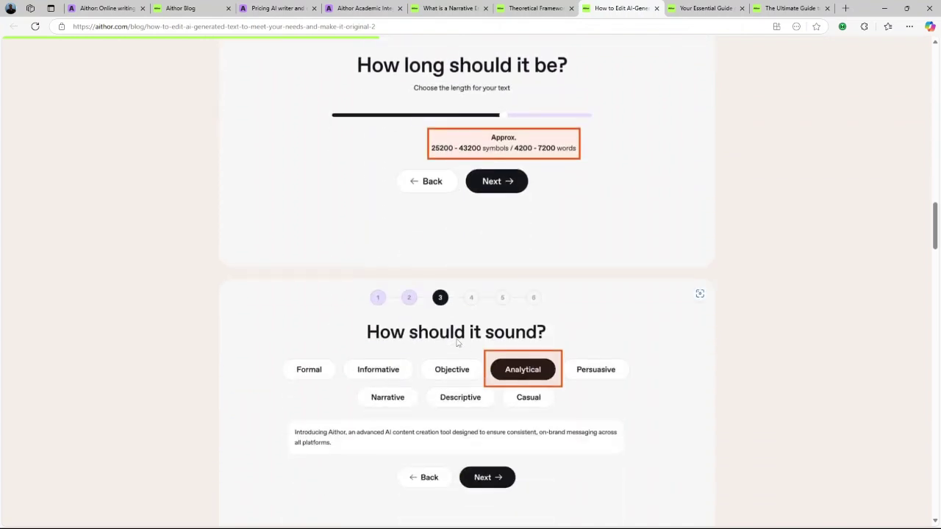